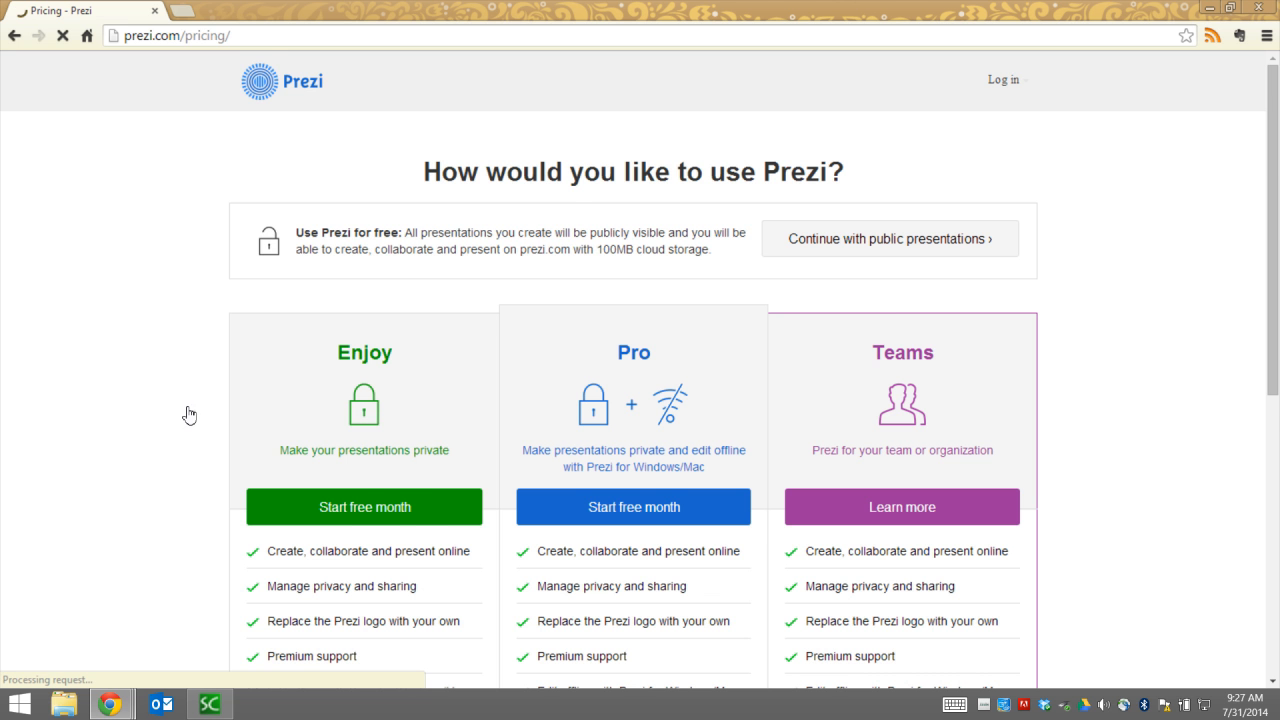
# Step: Review the features and prices of the Enjoy, Pro and Teams plans and open the educational licenses page
pyautogui.scroll(-4, 170, 405)
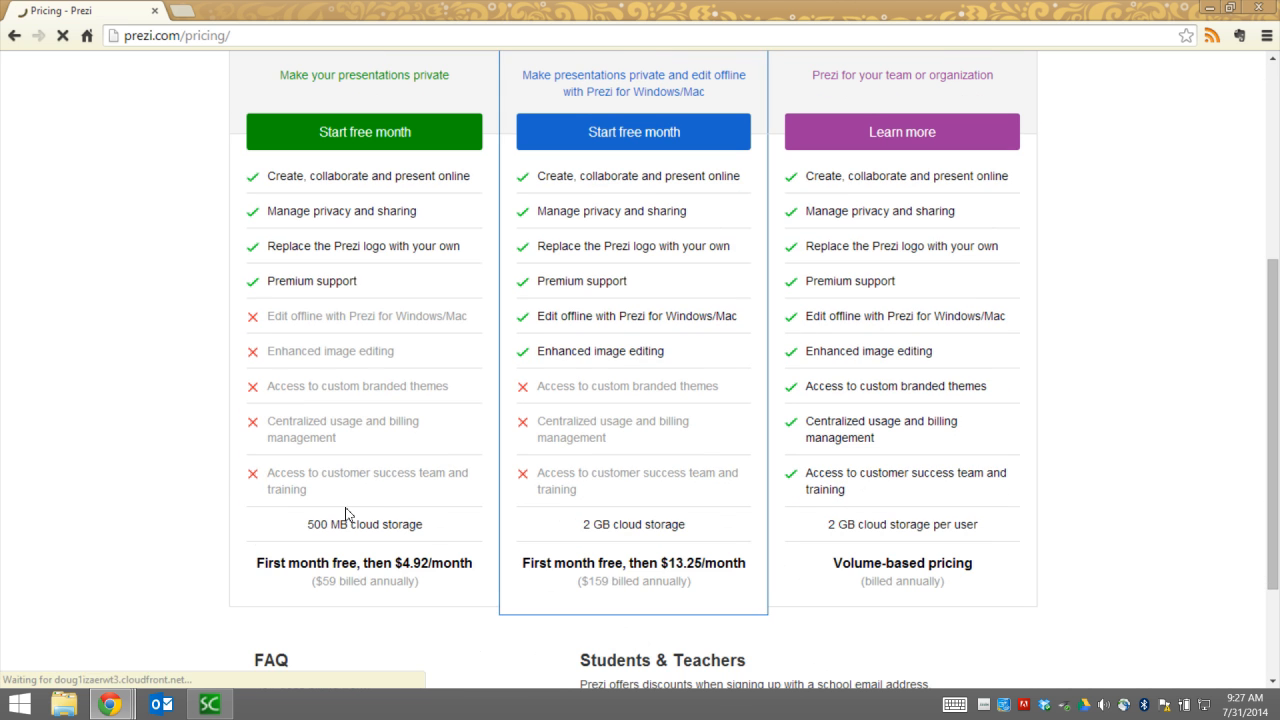
pyautogui.scroll(-1, 500, 540)
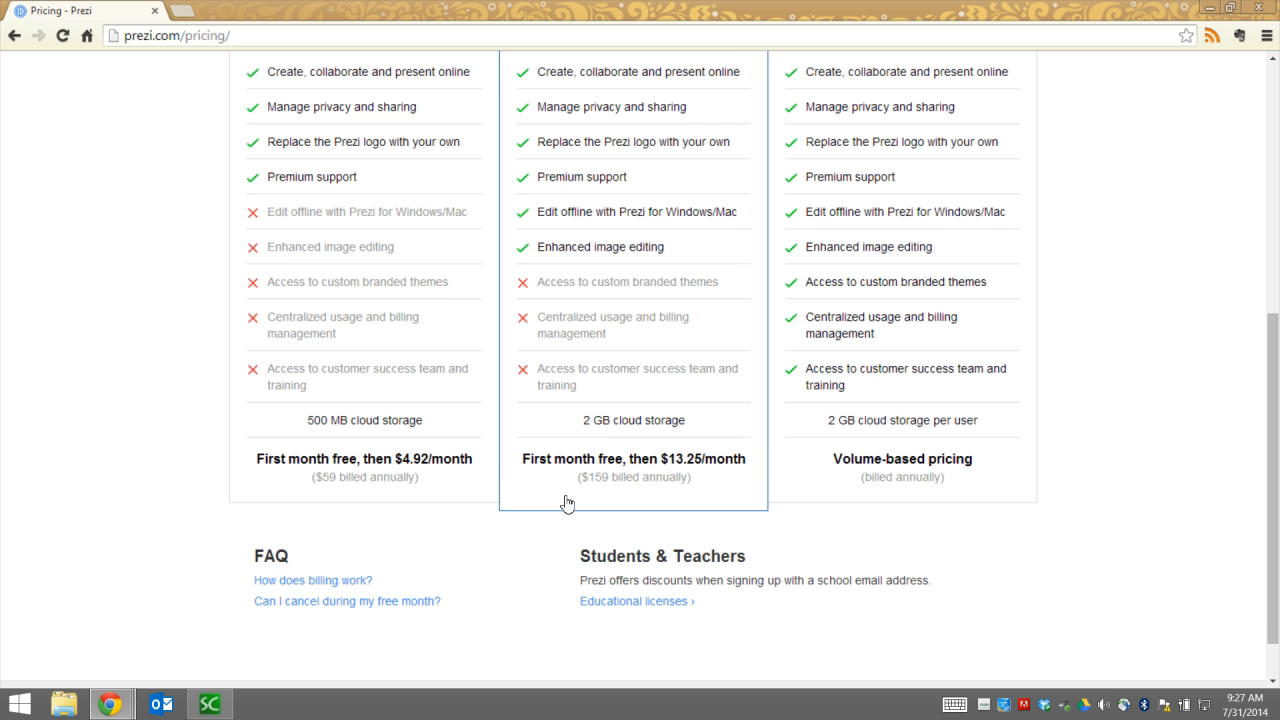
pyautogui.scroll(4, 175, 415)
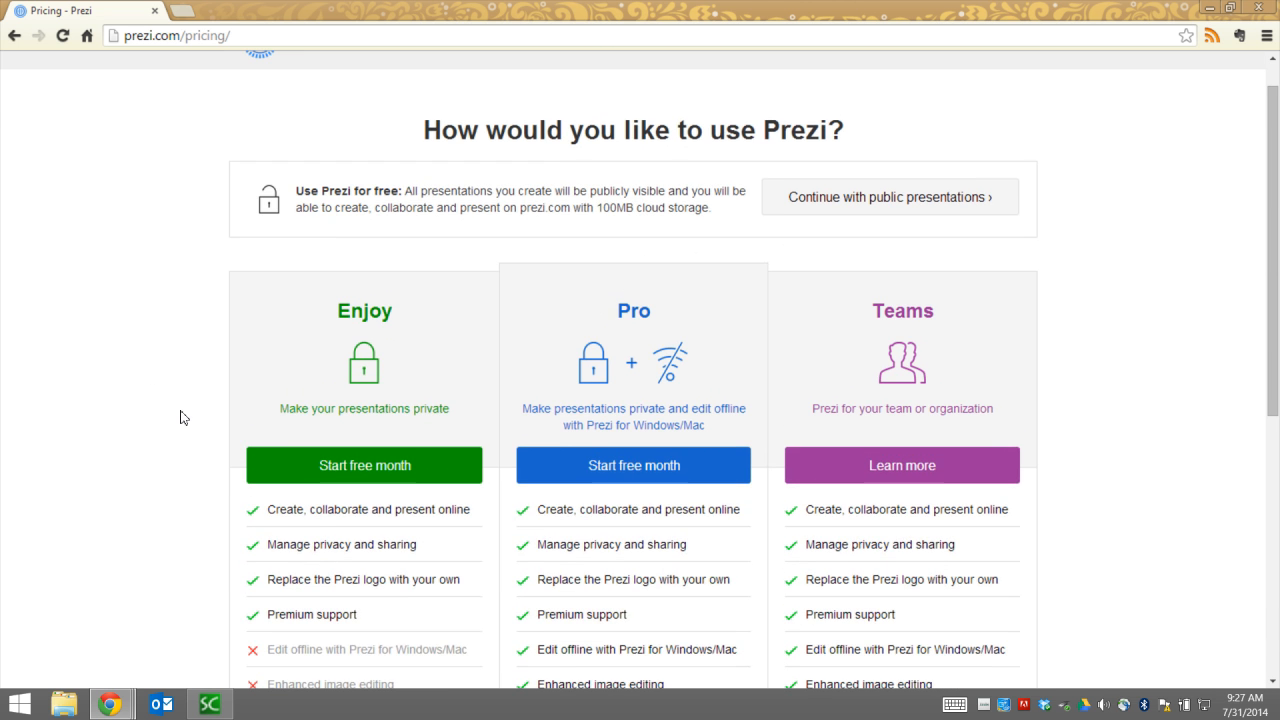
pyautogui.scroll(1, 171, 403)
pyautogui.scroll(-5, 186, 420)
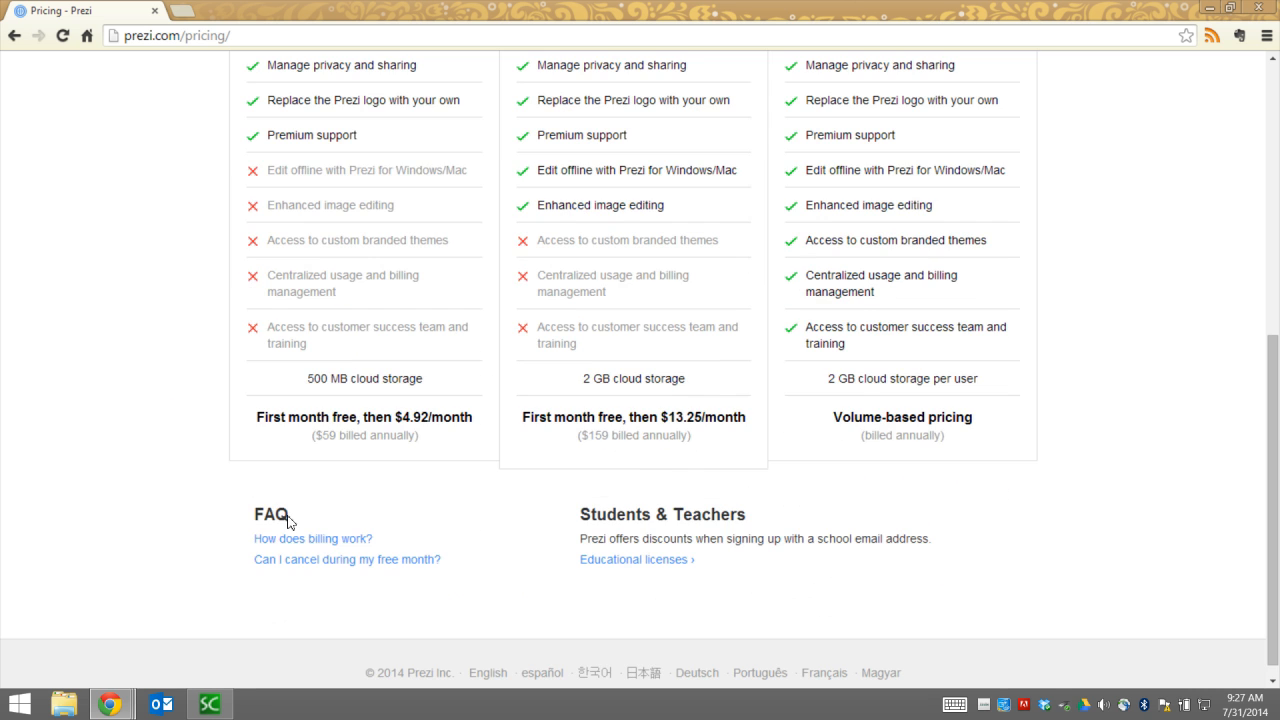
pyautogui.click(666, 567)
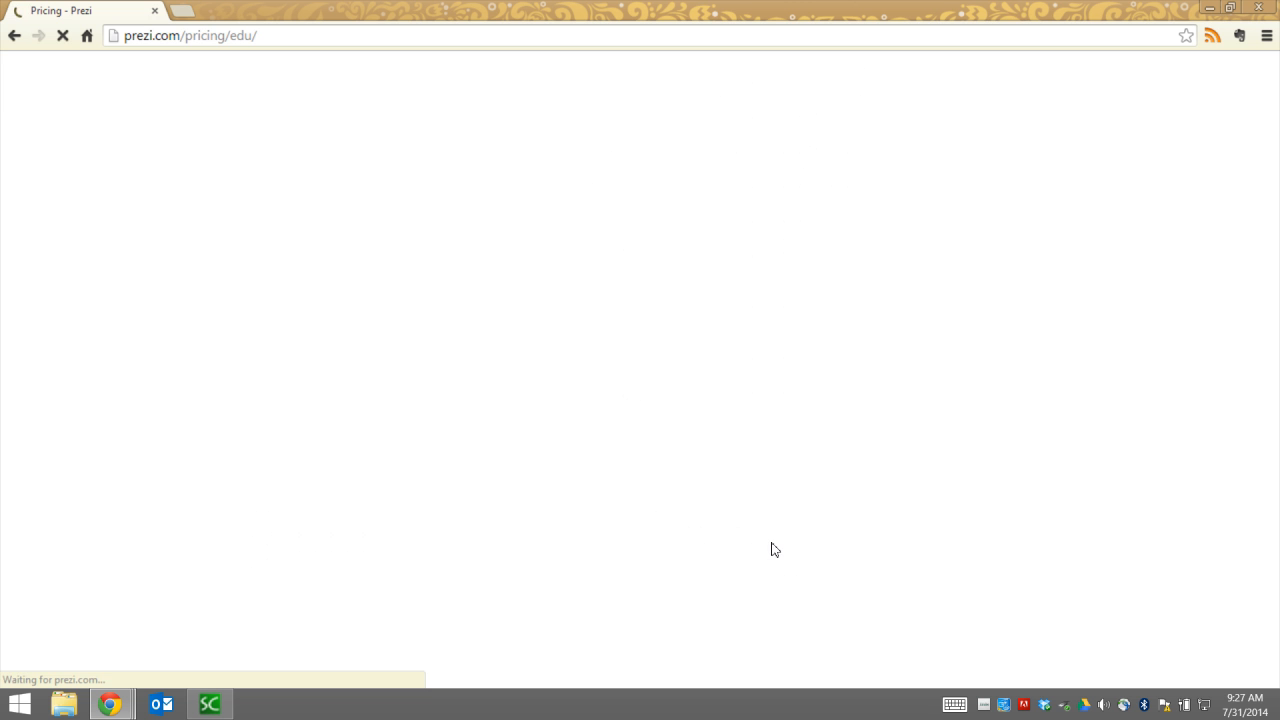
# Step: Compare the student and teacher licenses, choose Edu Enjoy, and highlight the school email instruction on its verification page
pyautogui.scroll(-3, 237, 338)
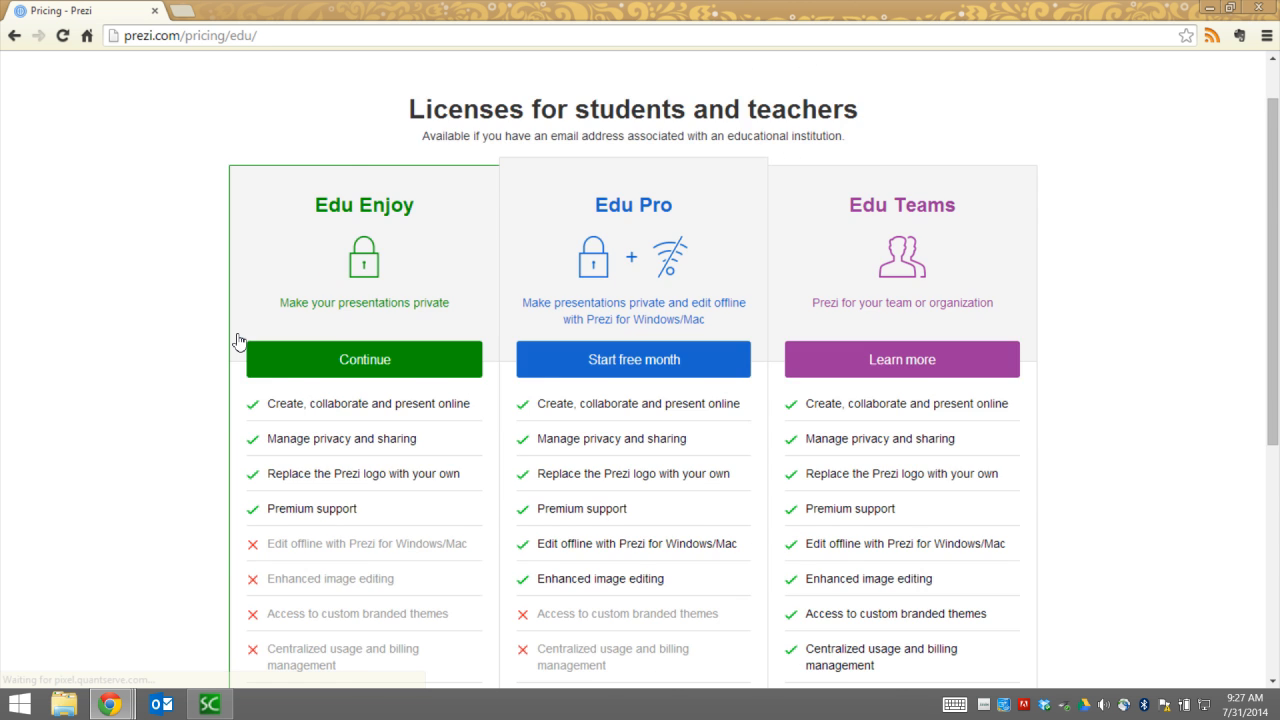
pyautogui.scroll(3, 320, 323)
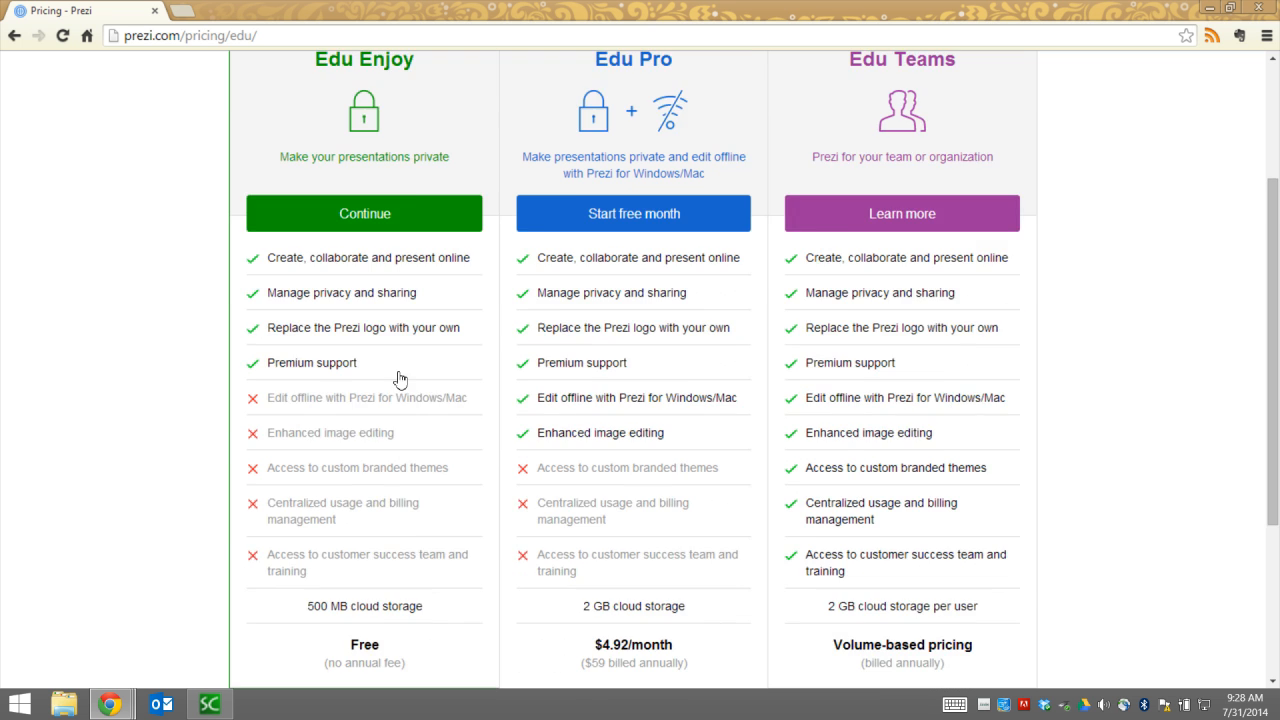
pyautogui.scroll(-2, 400, 377)
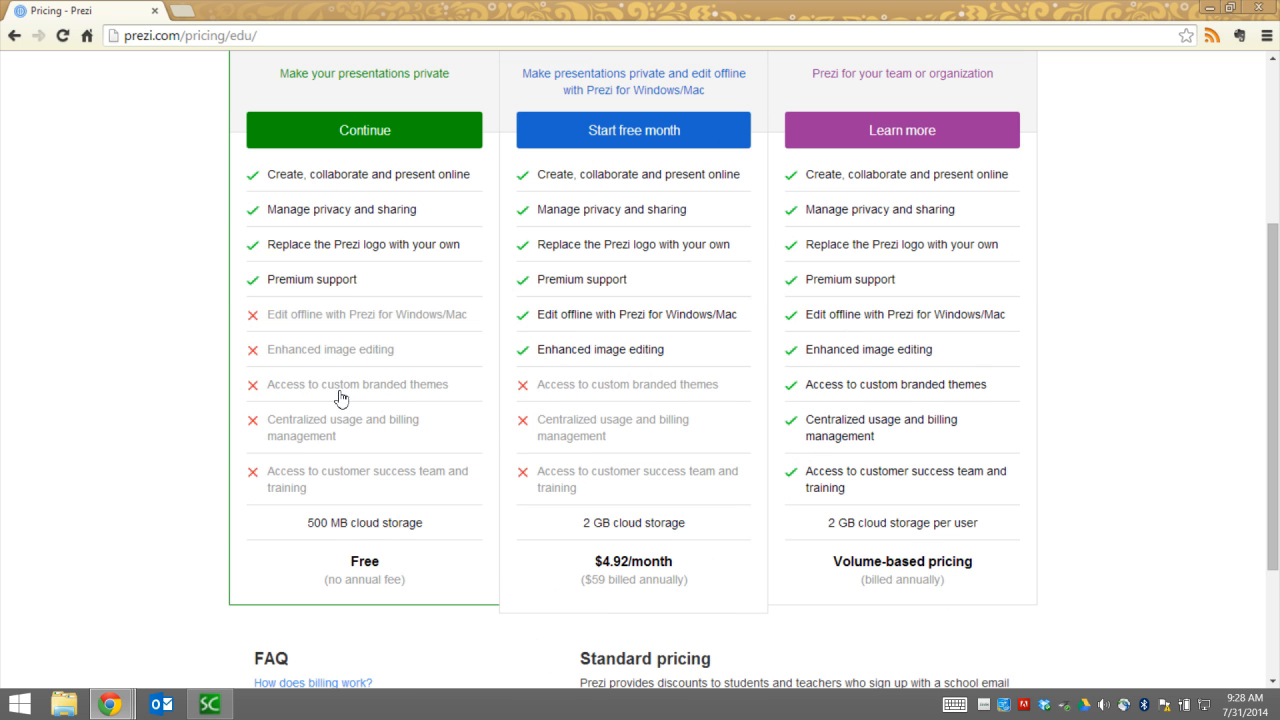
pyautogui.click(363, 136)
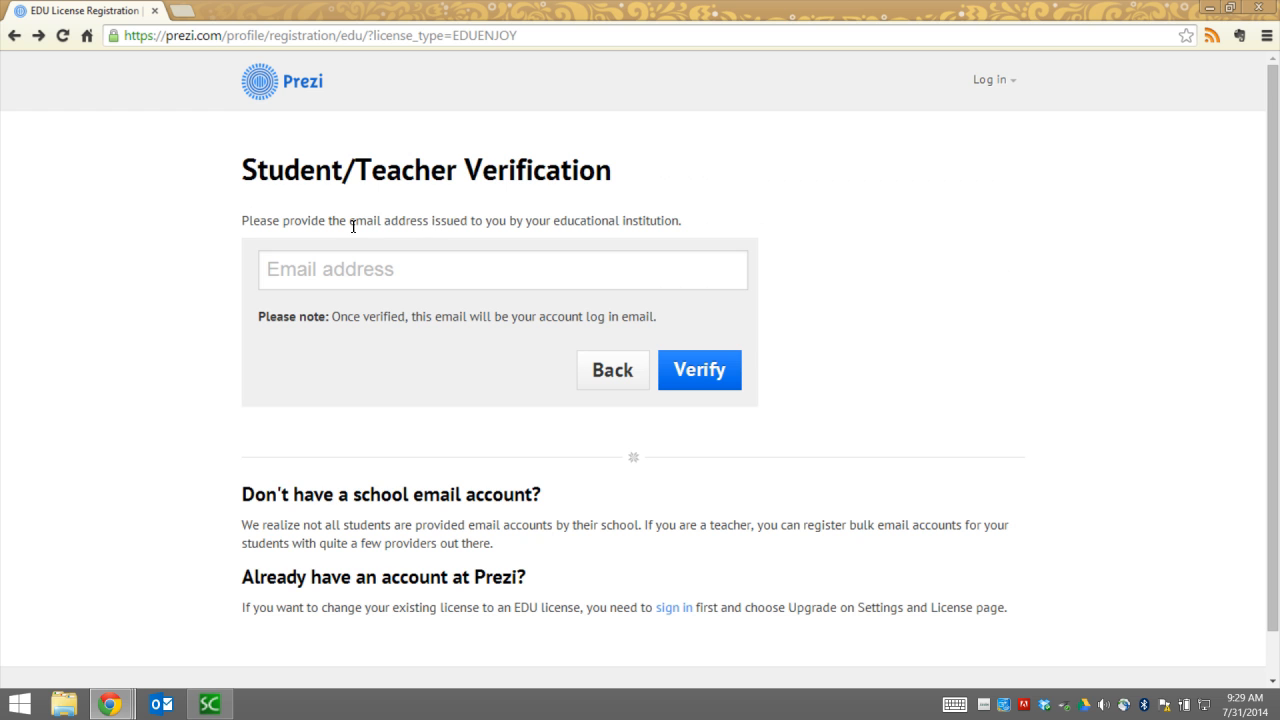
pyautogui.moveTo(350, 221); pyautogui.dragTo(680, 221)
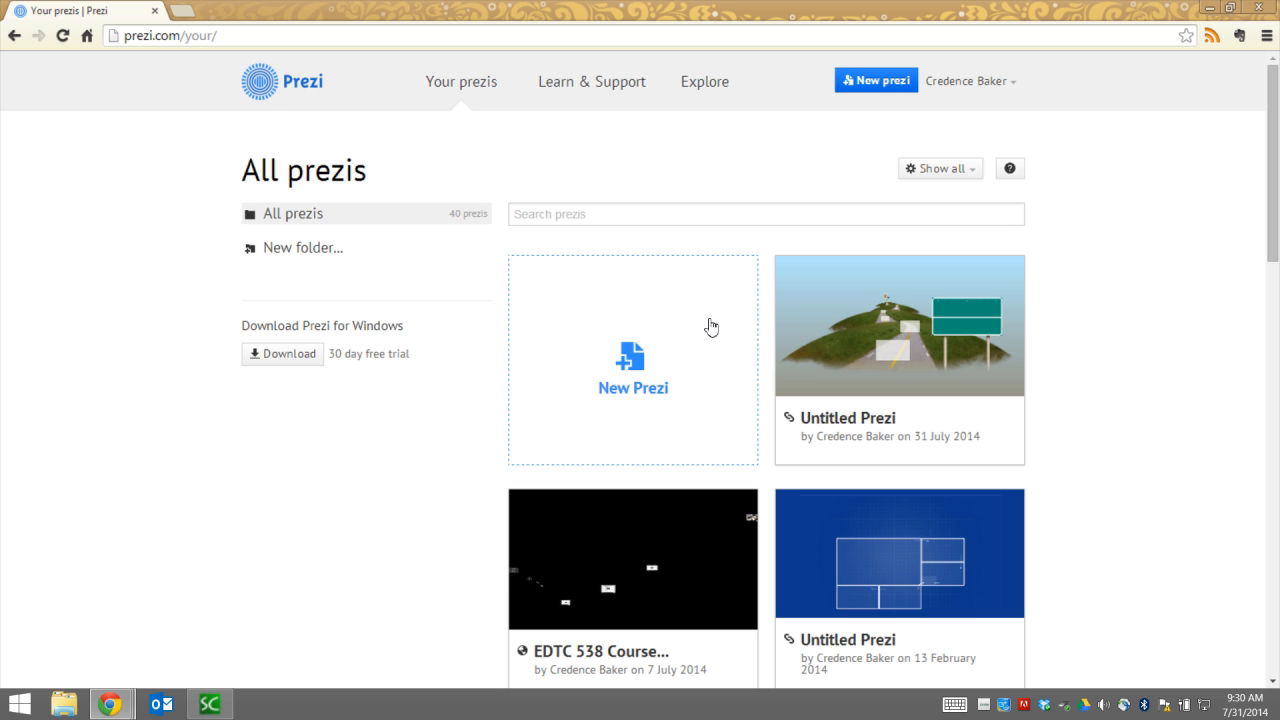
# Step: Create a new prezi using the template The Road Ahead
pyautogui.click(630, 368)
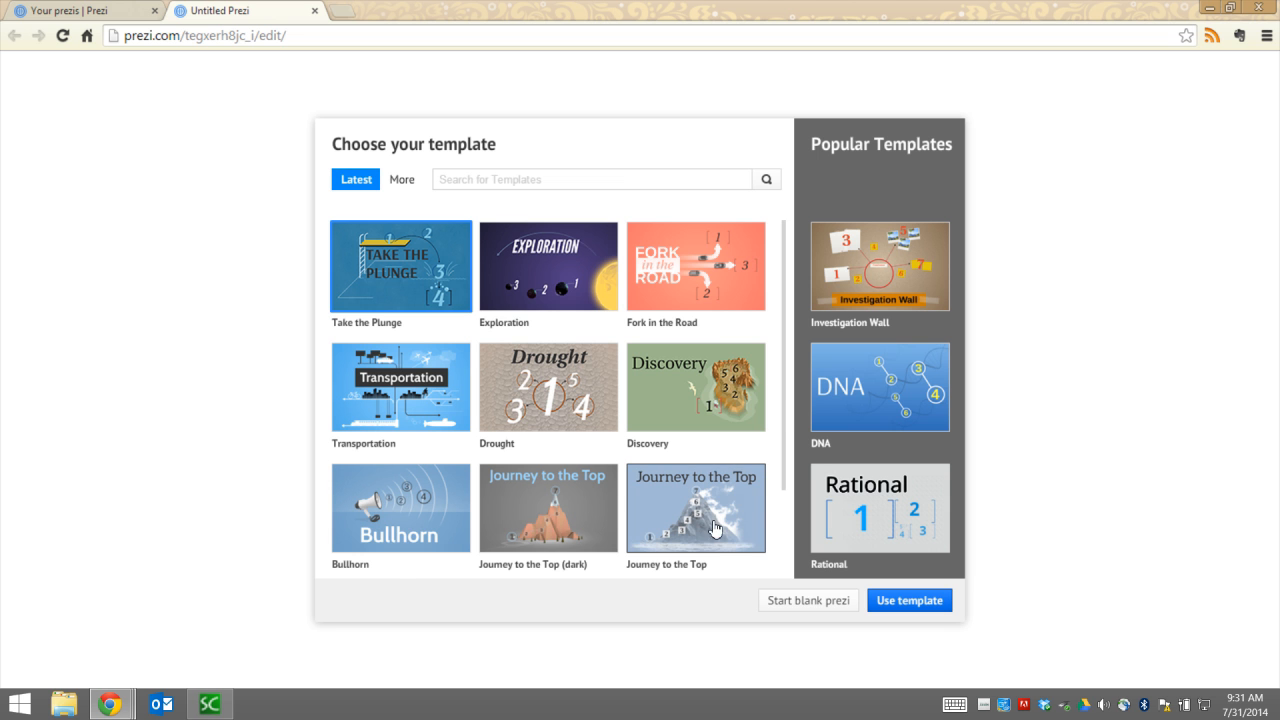
pyautogui.scroll(-2, 790, 399)
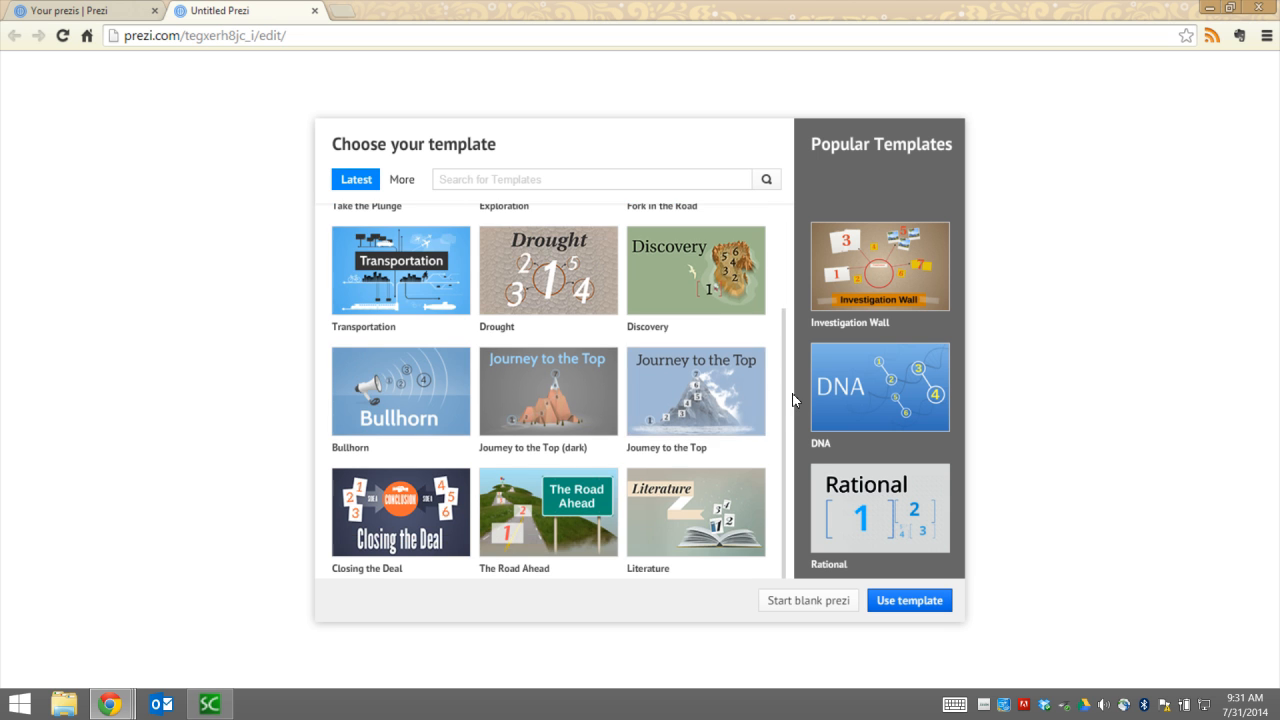
pyautogui.click(561, 528)
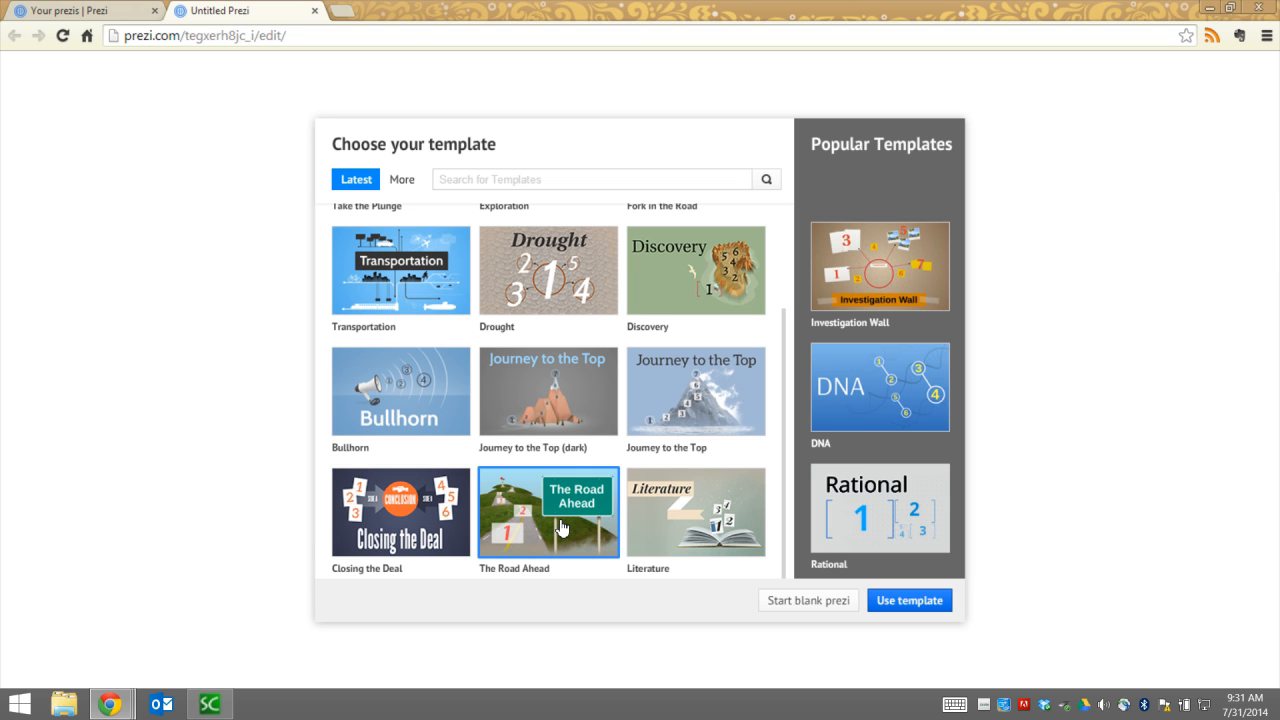
pyautogui.click(910, 600)
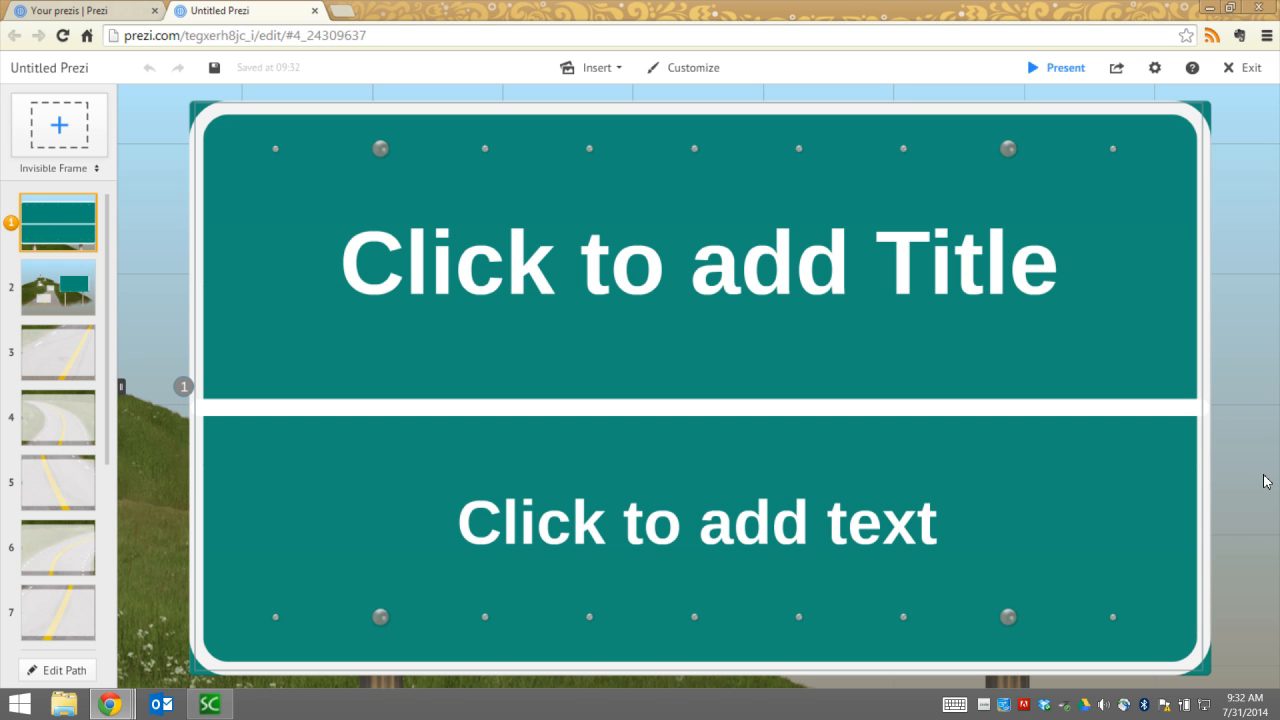
# Step: Look through the first six path points of the template, from the title sign to the sixth road frame
pyautogui.click(50, 232)
pyautogui.click(58, 302)
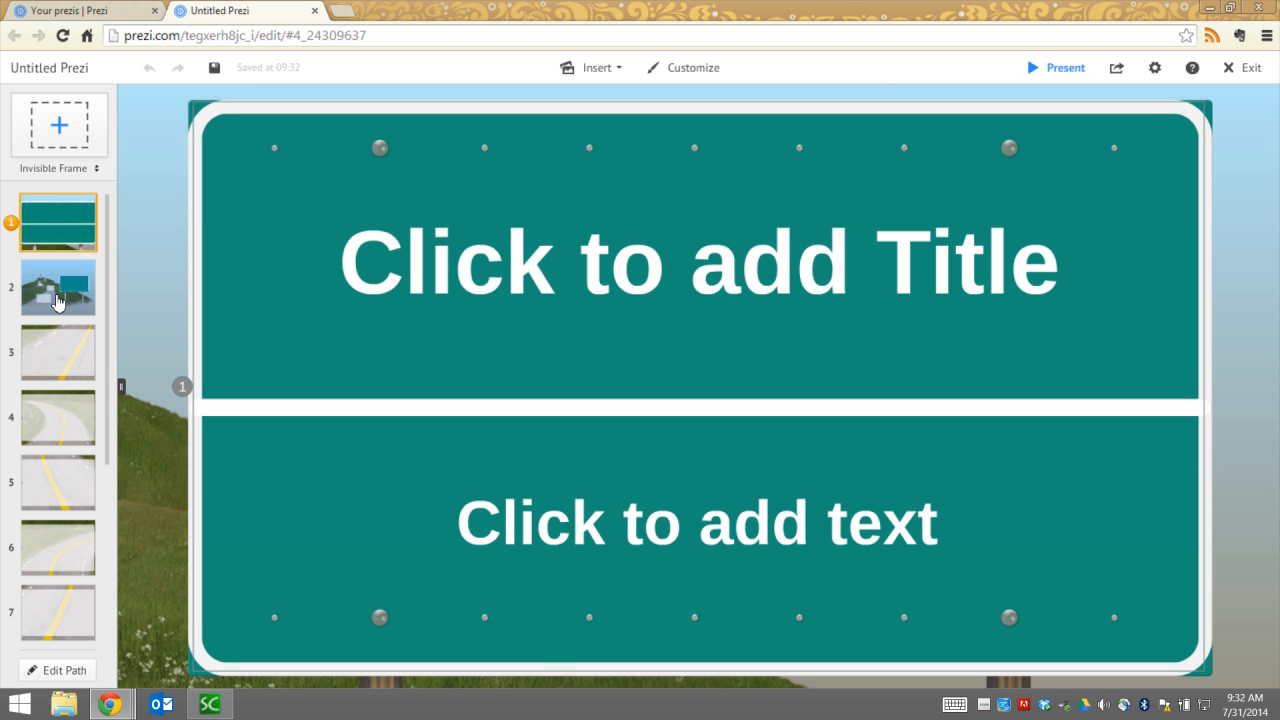
pyautogui.click(57, 302)
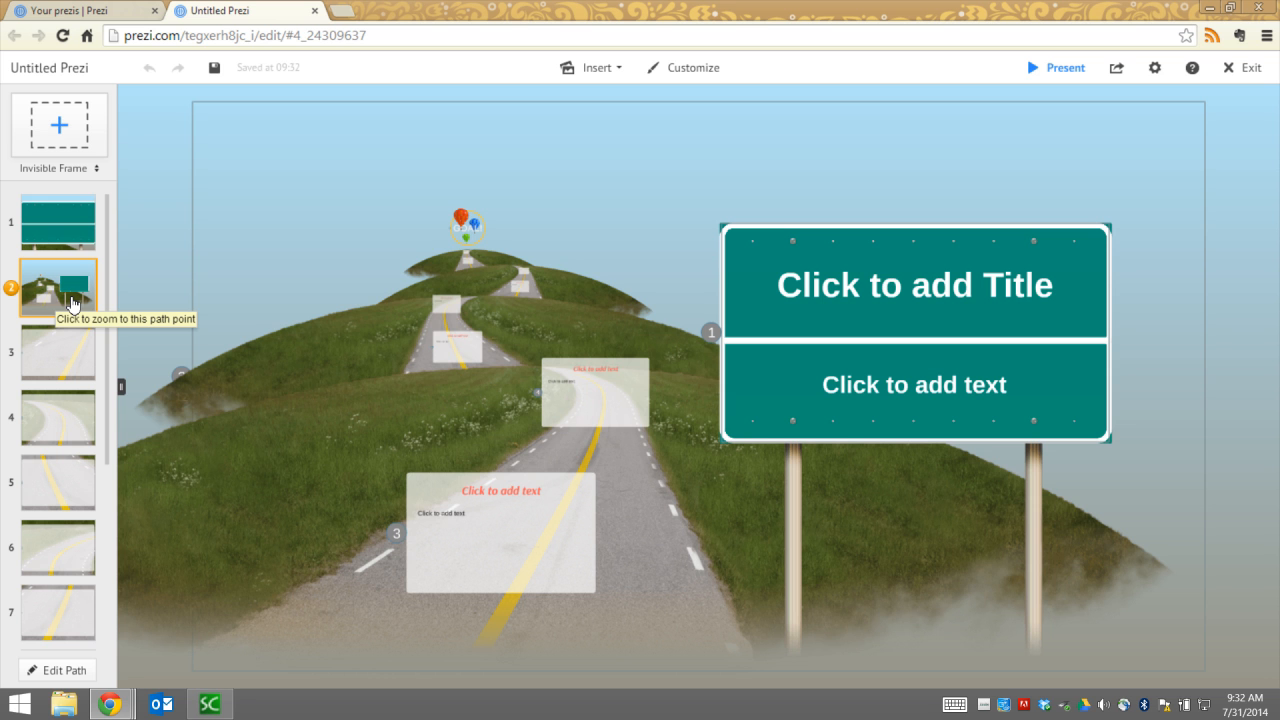
pyautogui.click(65, 360)
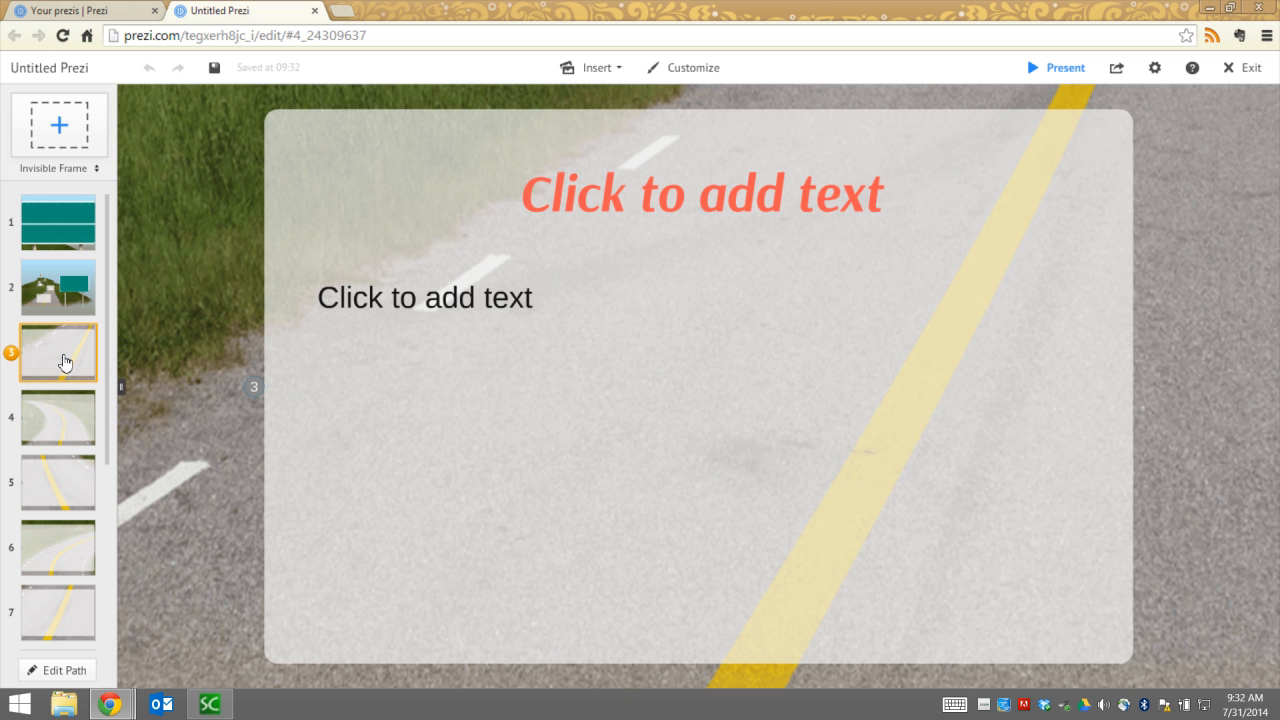
pyautogui.click(66, 430)
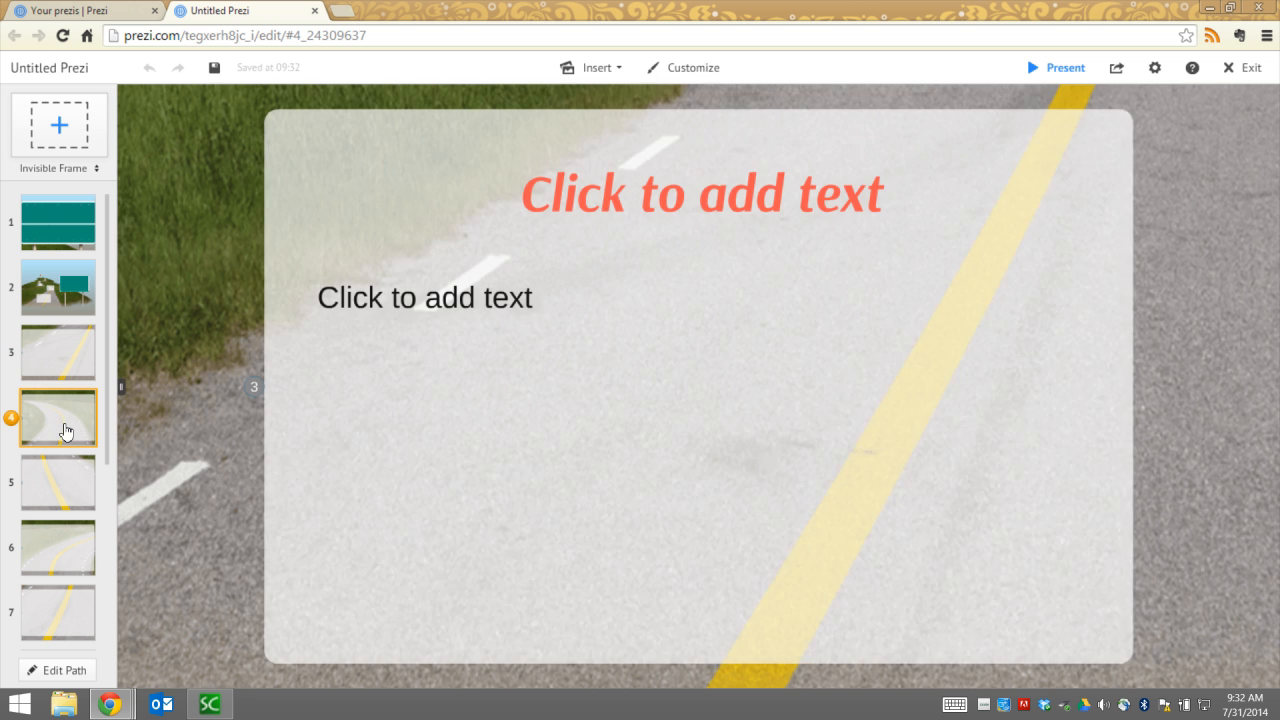
pyautogui.click(61, 487)
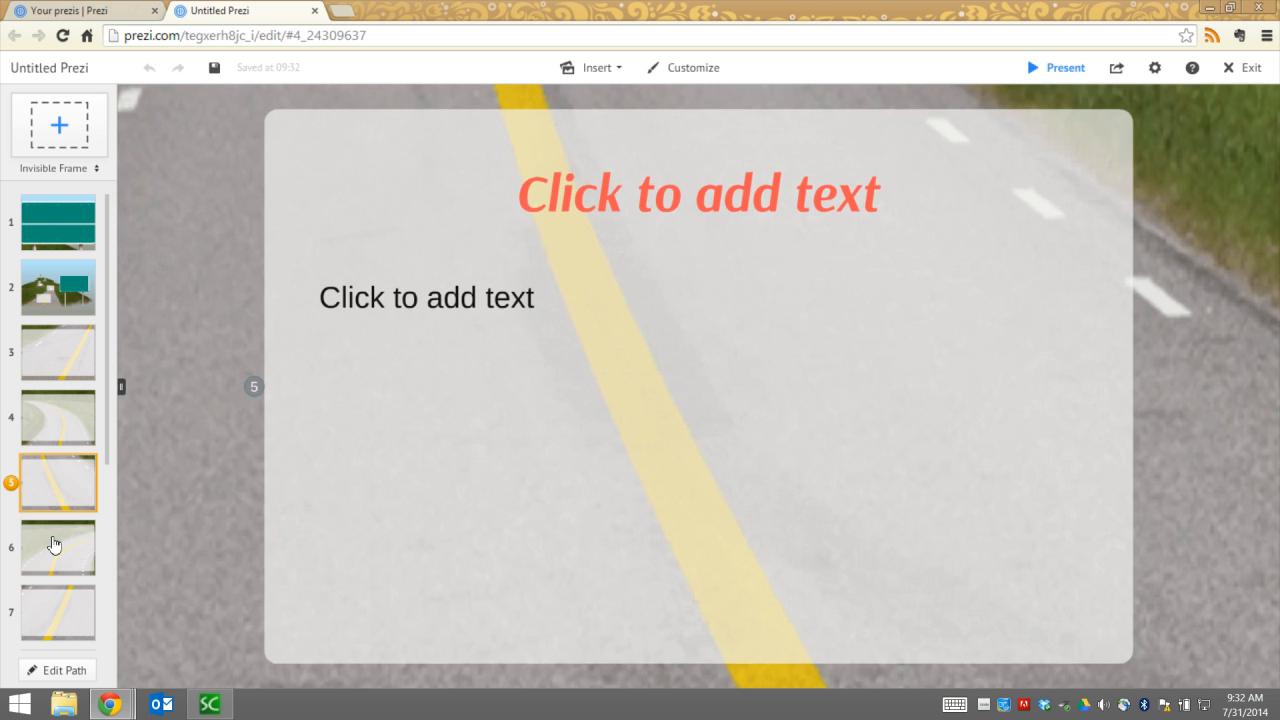
pyautogui.click(67, 554)
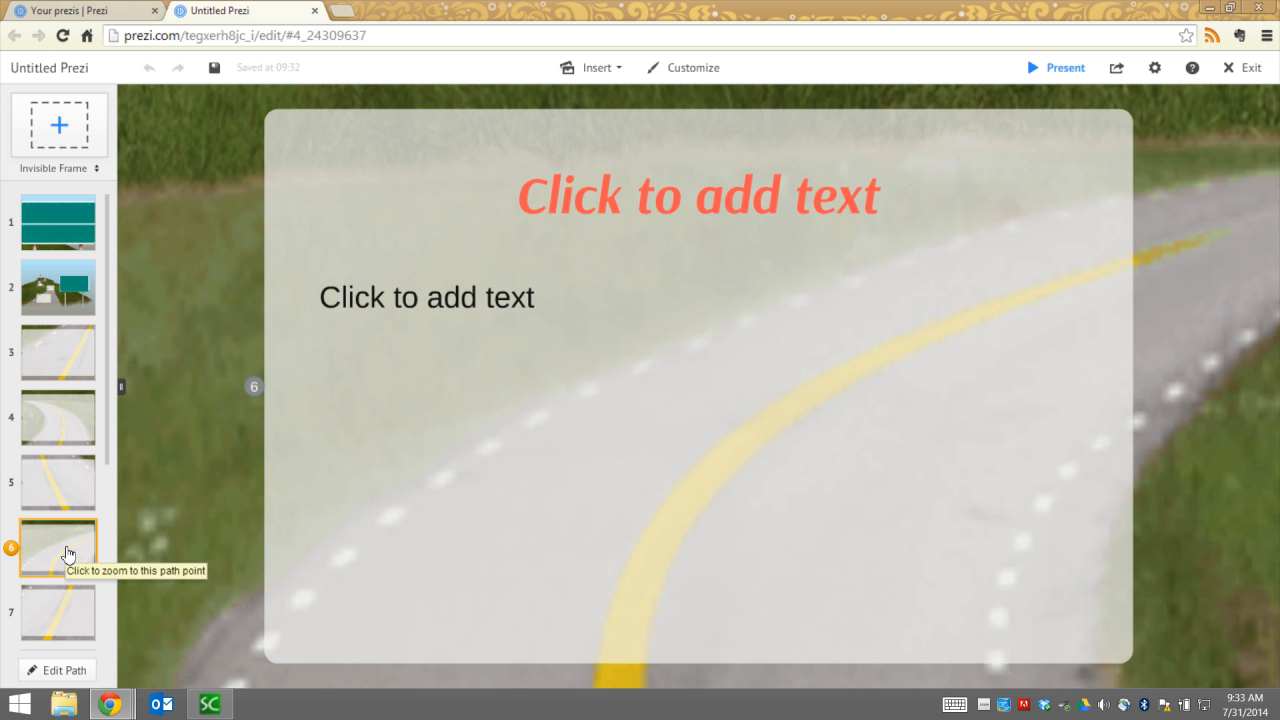
# Step: Enter "Where We're Headed" as the title on the road sign in the first frame
pyautogui.click(54, 222)
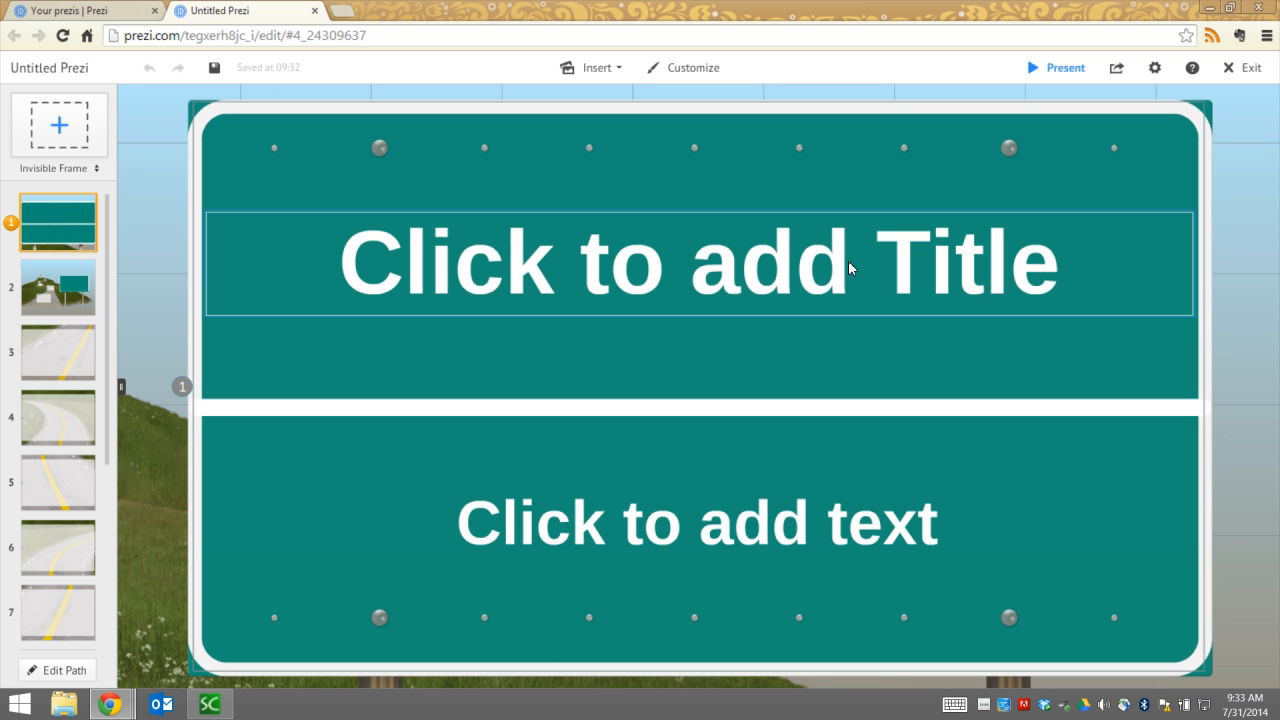
pyautogui.click(770, 285)
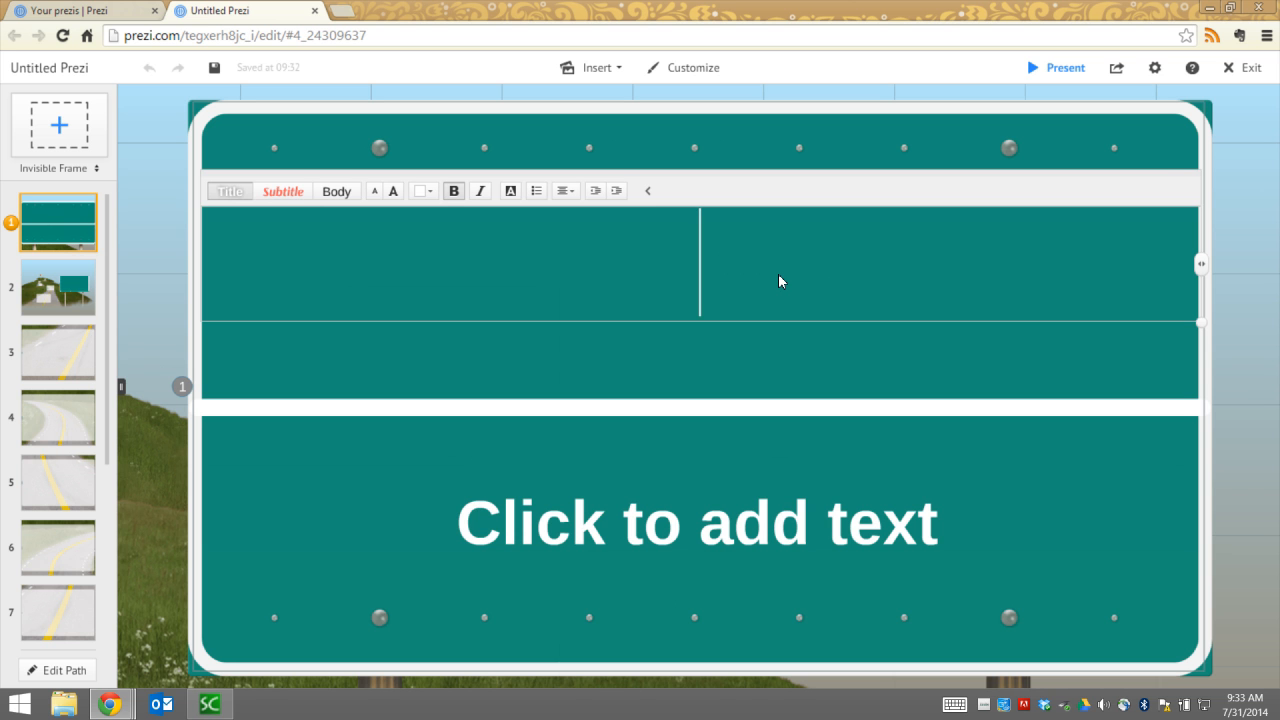
pyautogui.write('Wher')
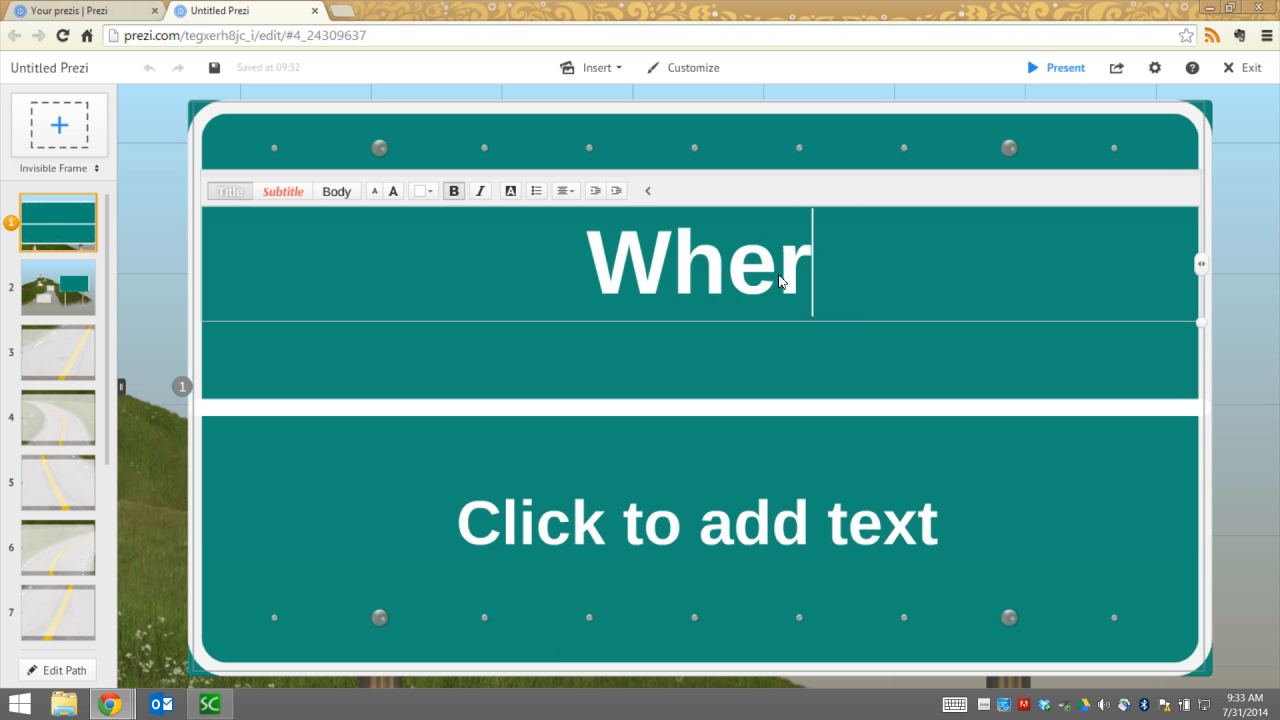
pyautogui.write("e We're ")
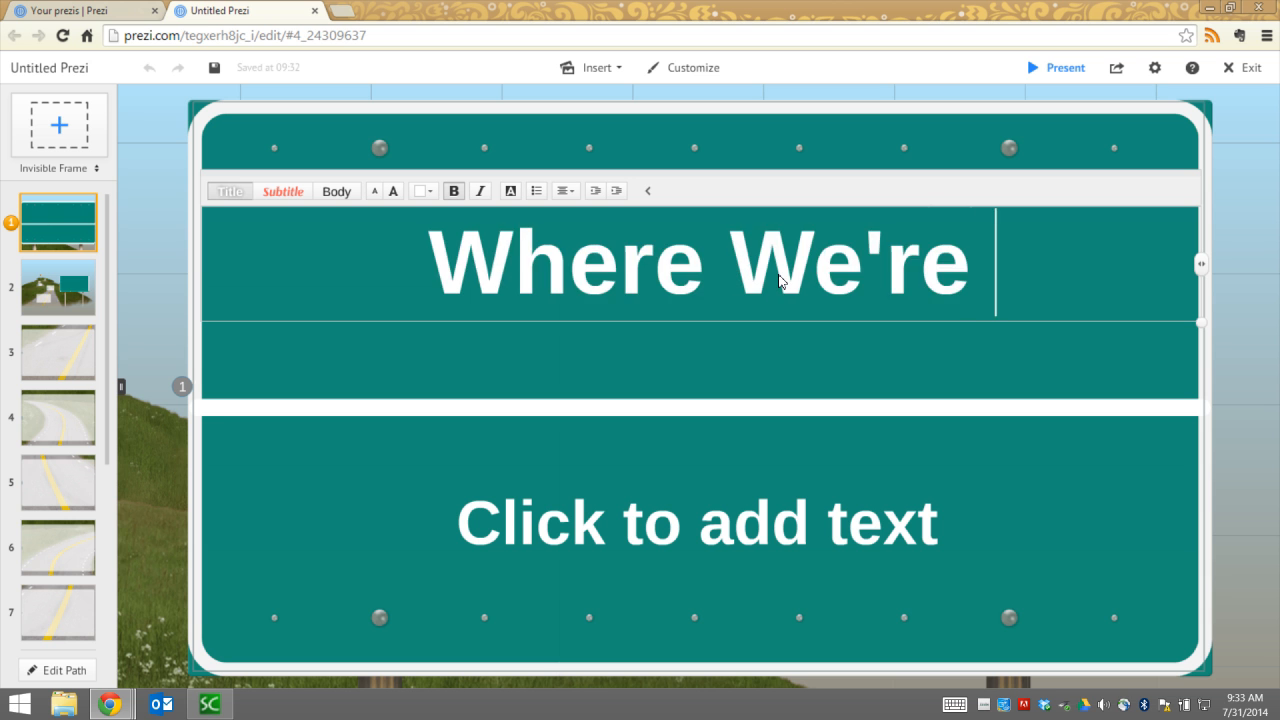
pyautogui.write('Headed')
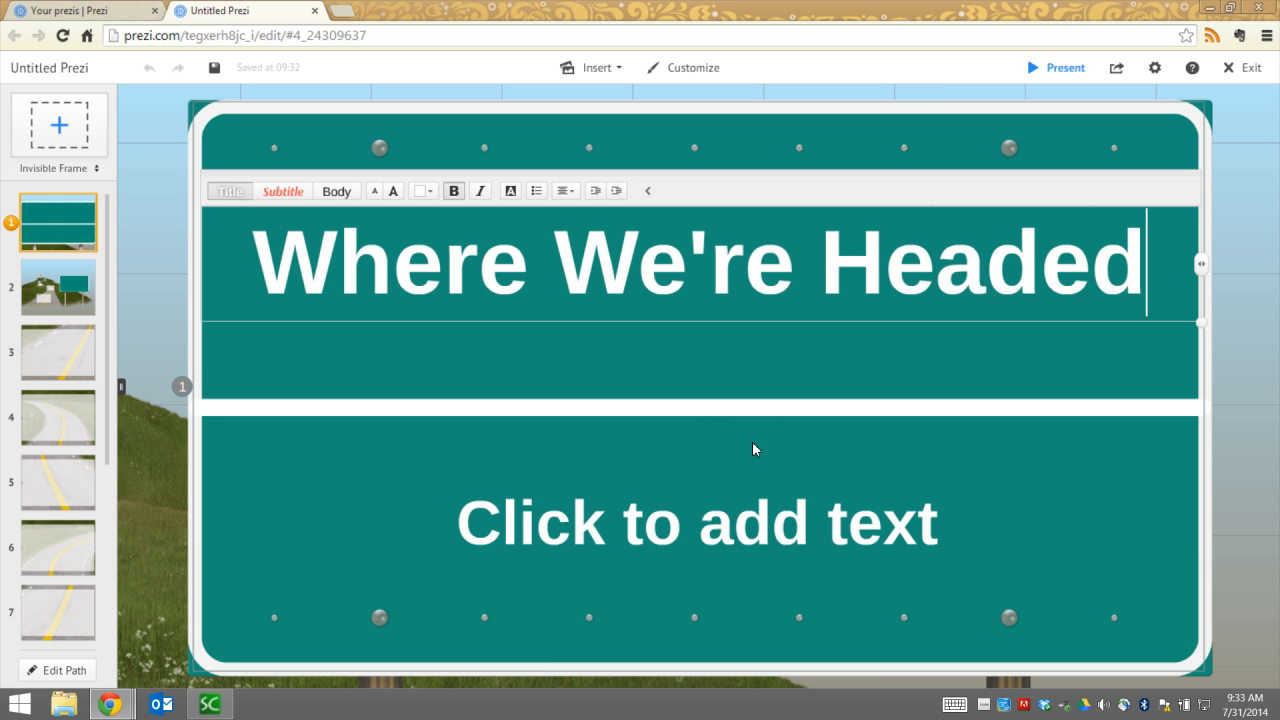
# Step: Enter "EDTC 538" in the text placeholder below the title on the road sign
pyautogui.click(764, 538)
pyautogui.click(624, 550)
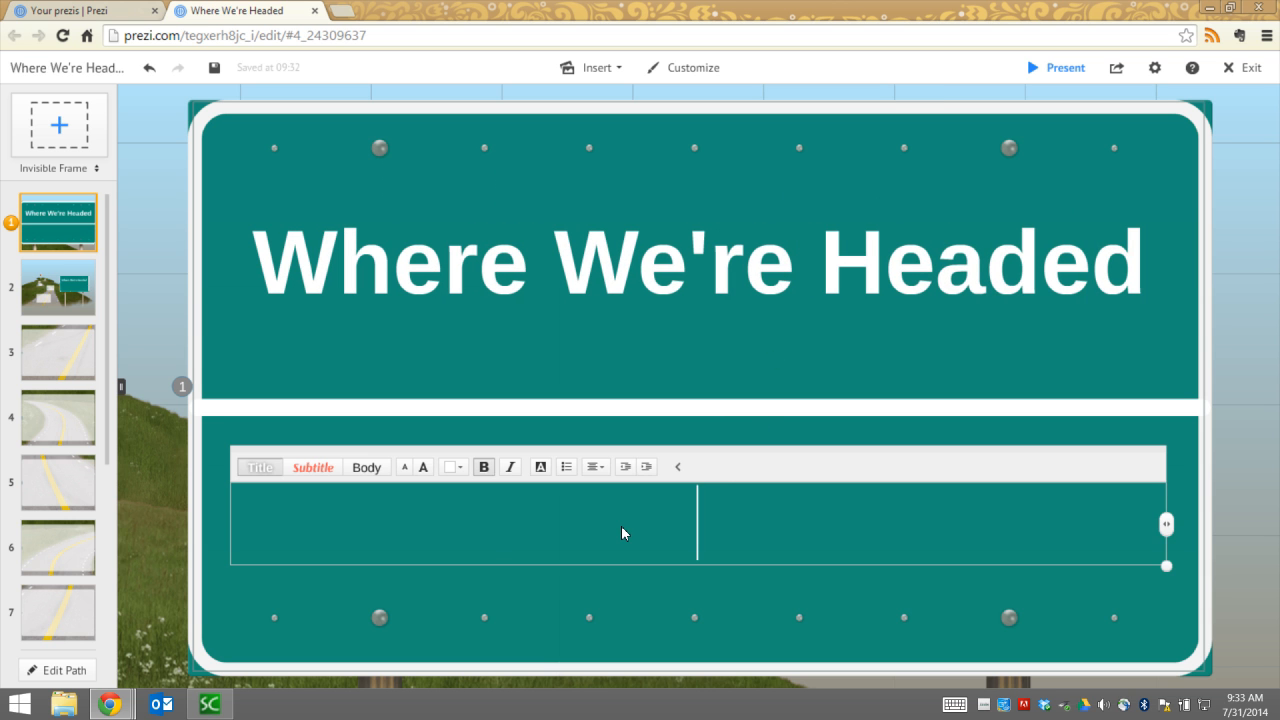
pyautogui.write('EDTC 538')
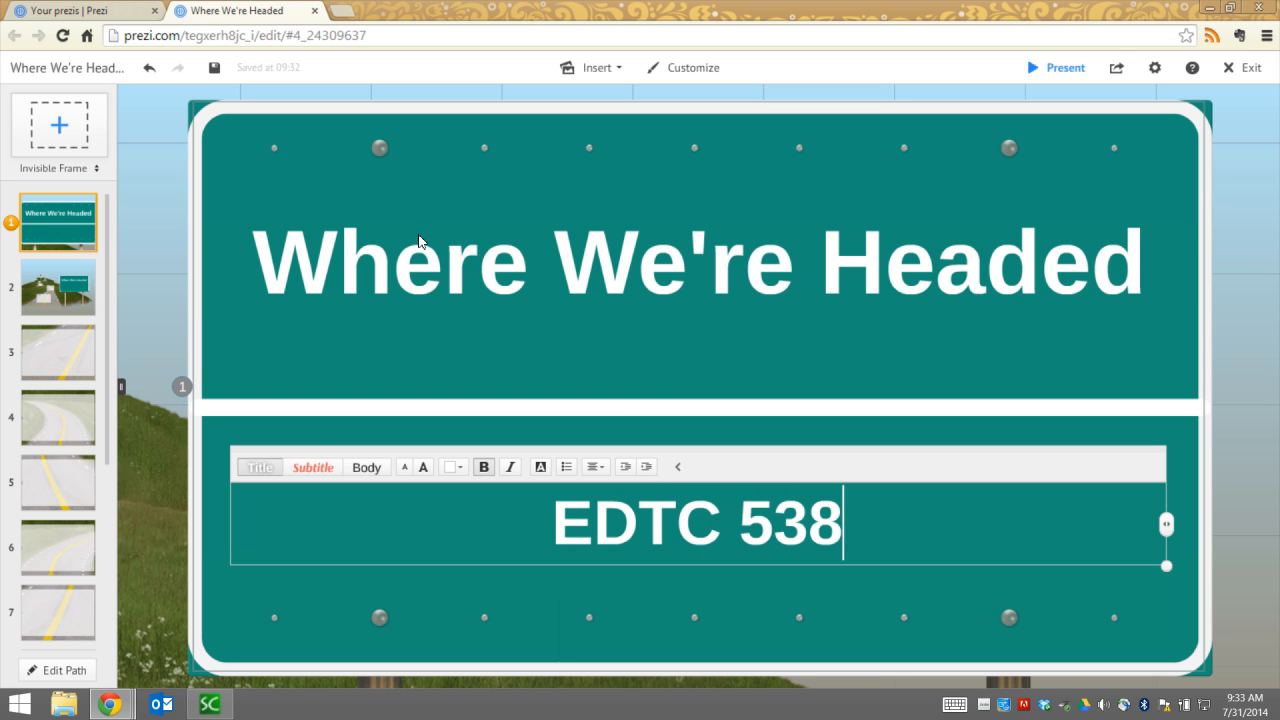
# Step: Enter "Learning Goals for Week 1" as the heading of the third frame
pyautogui.click(58, 290)
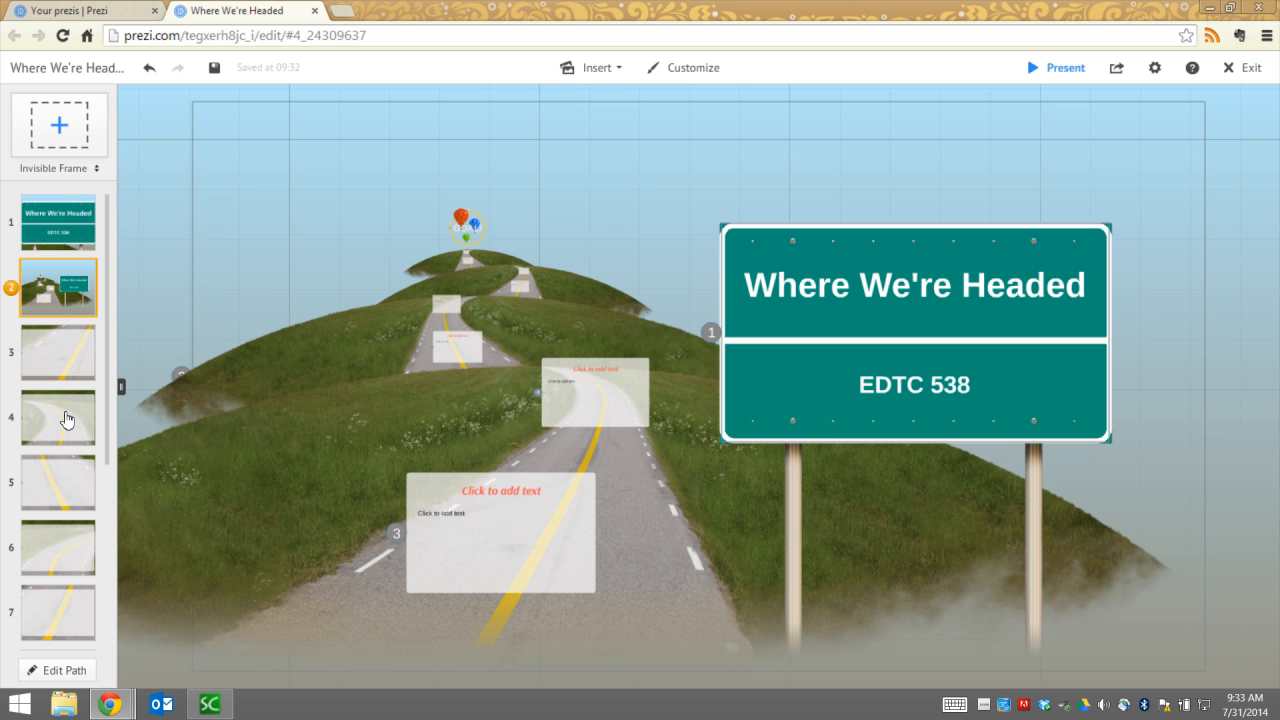
pyautogui.click(65, 357)
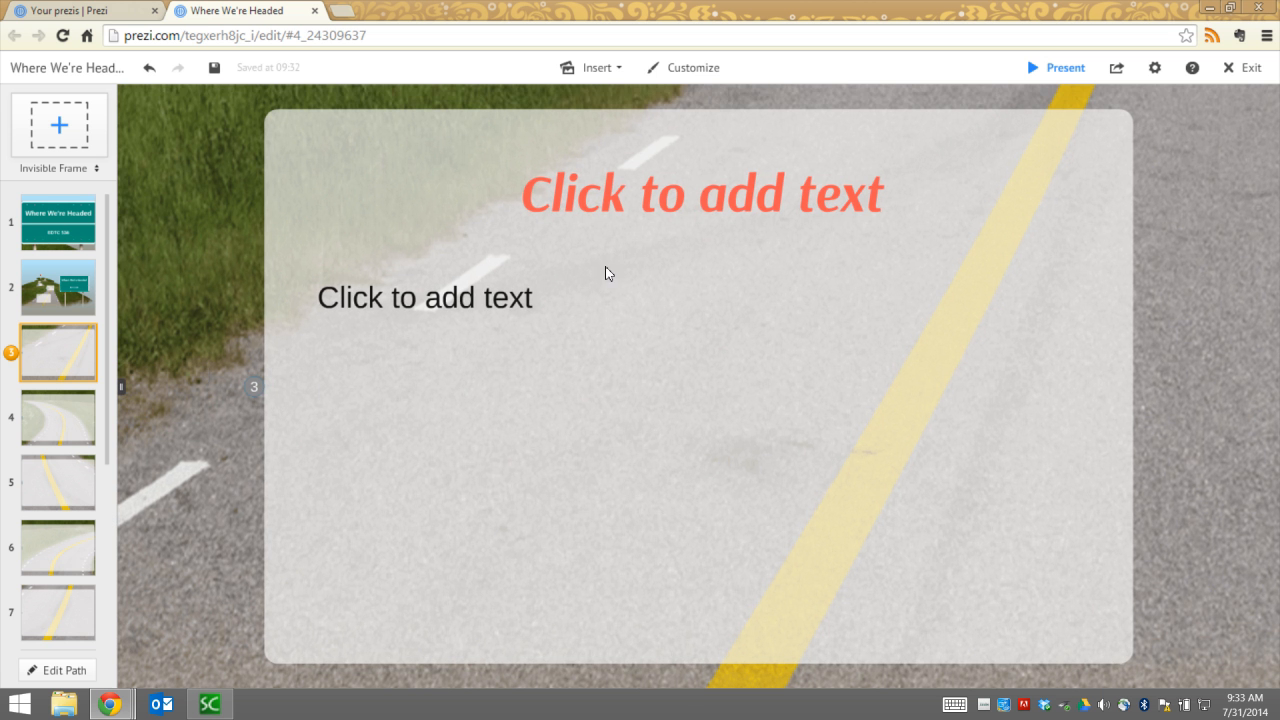
pyautogui.click(663, 206)
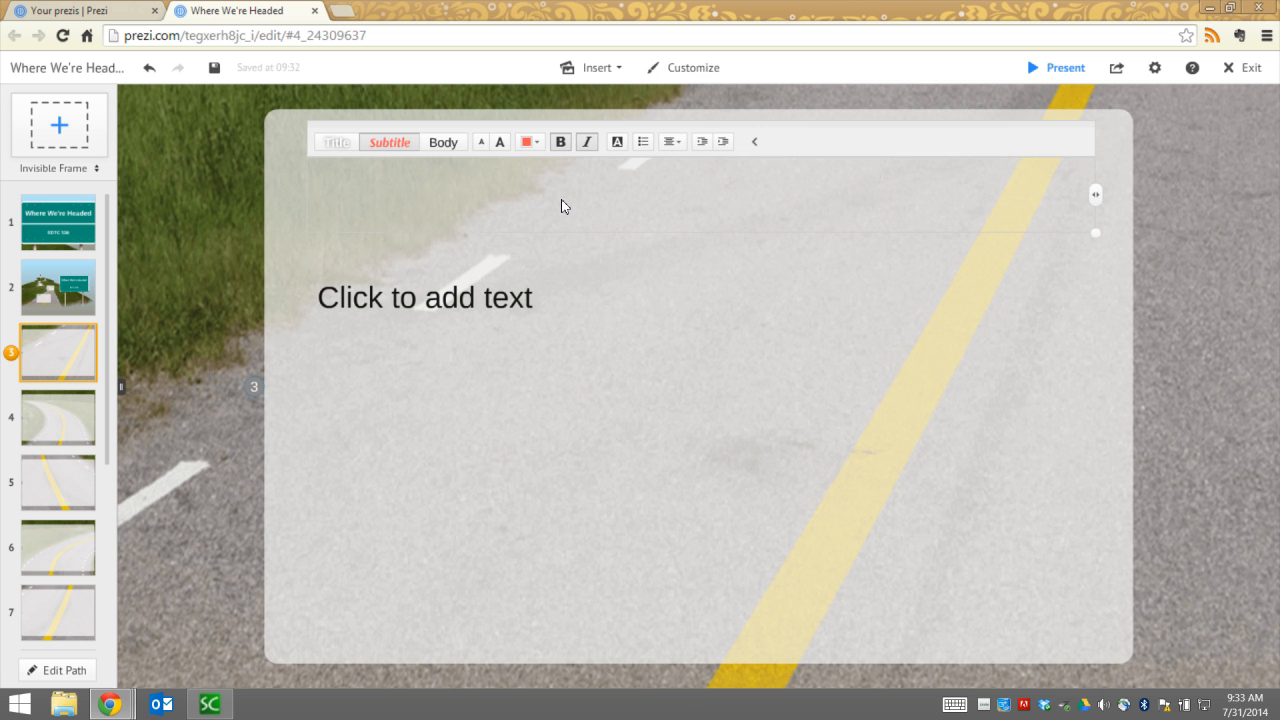
pyautogui.write('Lear')
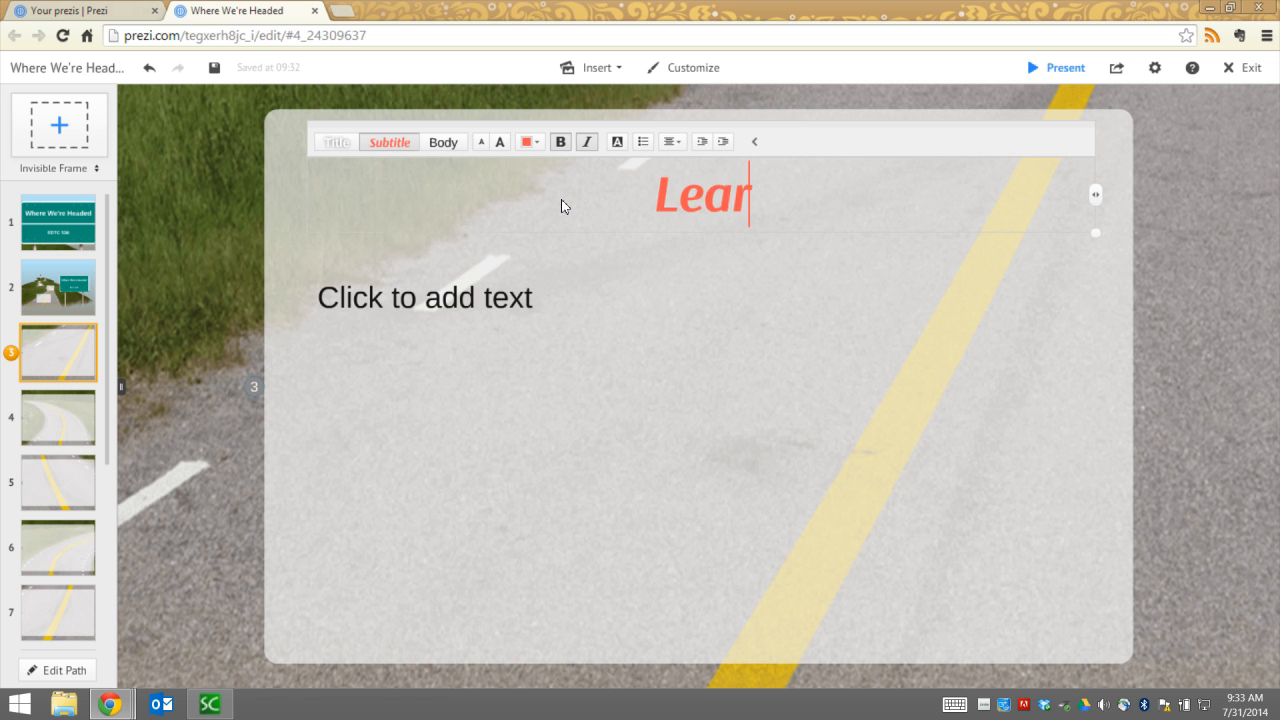
pyautogui.write('ning Goals for Week 1')
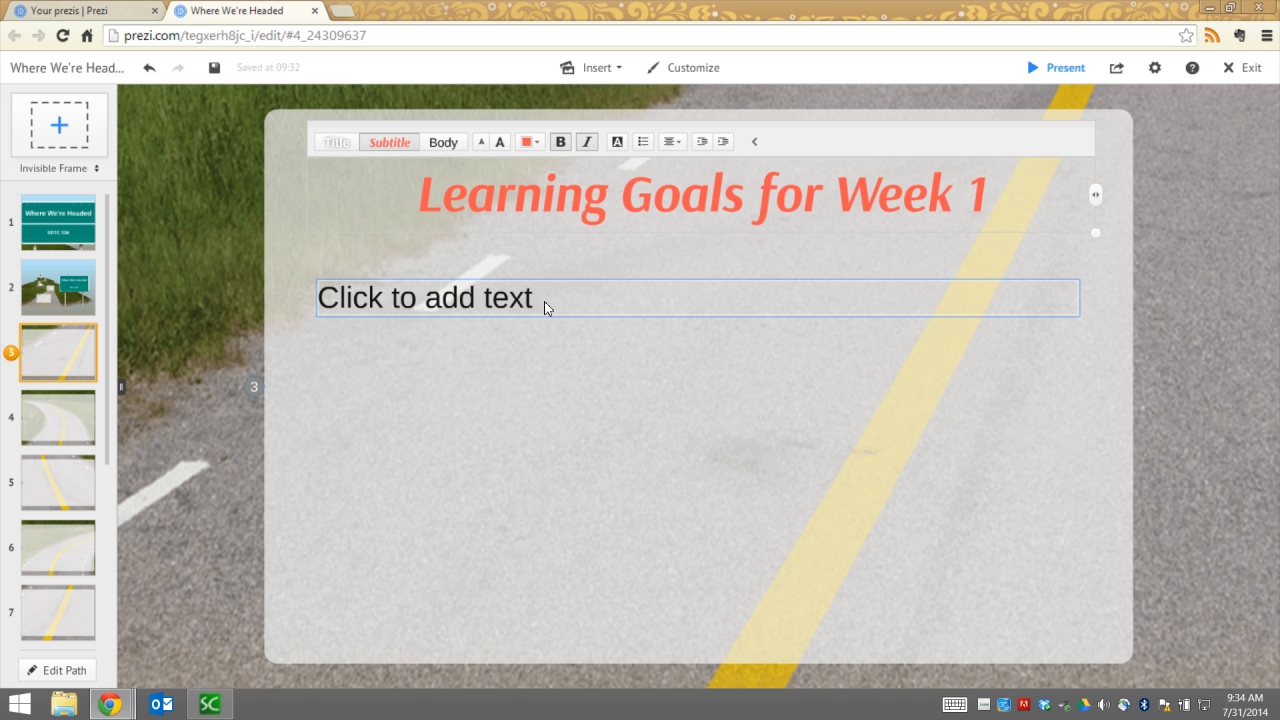
# Step: Fill the third frame's body with four bulleted goals on course navigation and participation, diverse backgrounds, weekly expectations and Learning Management System (LMS) functionality
pyautogui.click(540, 304)
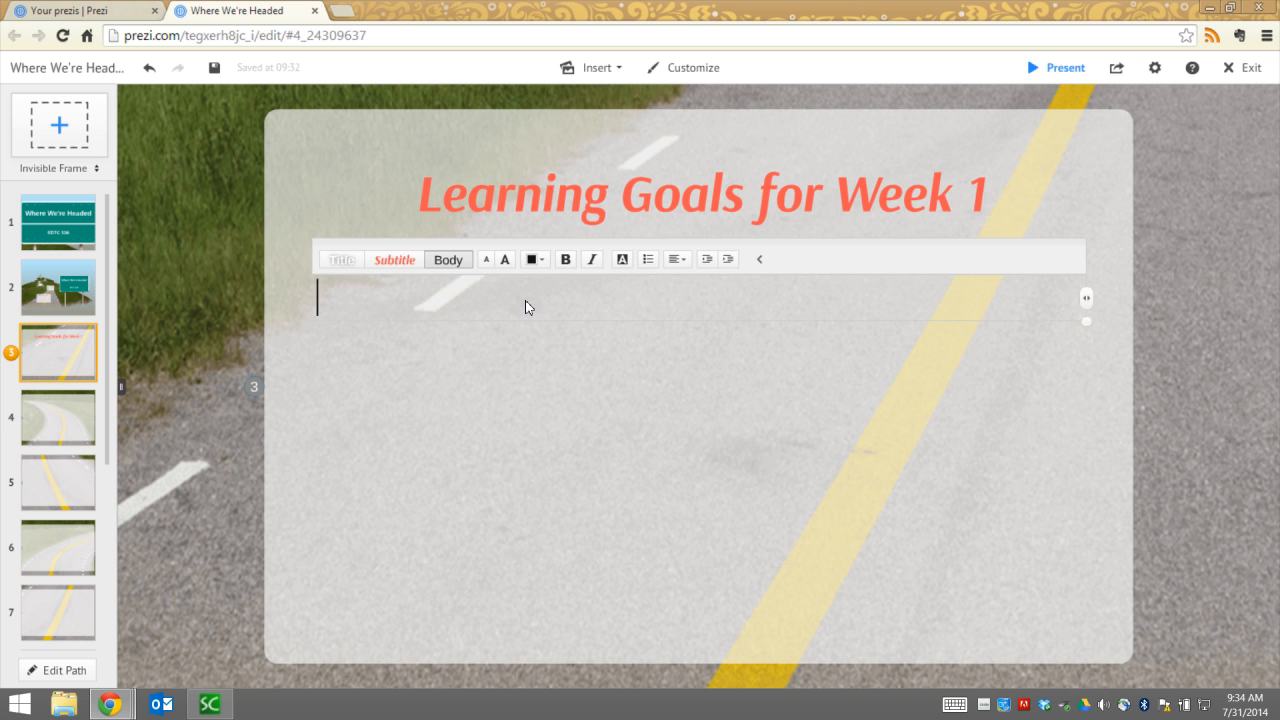
pyautogui.write('Develop an understanding of how to navigate and participate in our online course Develop an appreciation for the diverse backgrounds represented in our online course Develop an understanding of what is expected of you each week Develop an understanding of the functionality of a Learning Management System (LMS)')
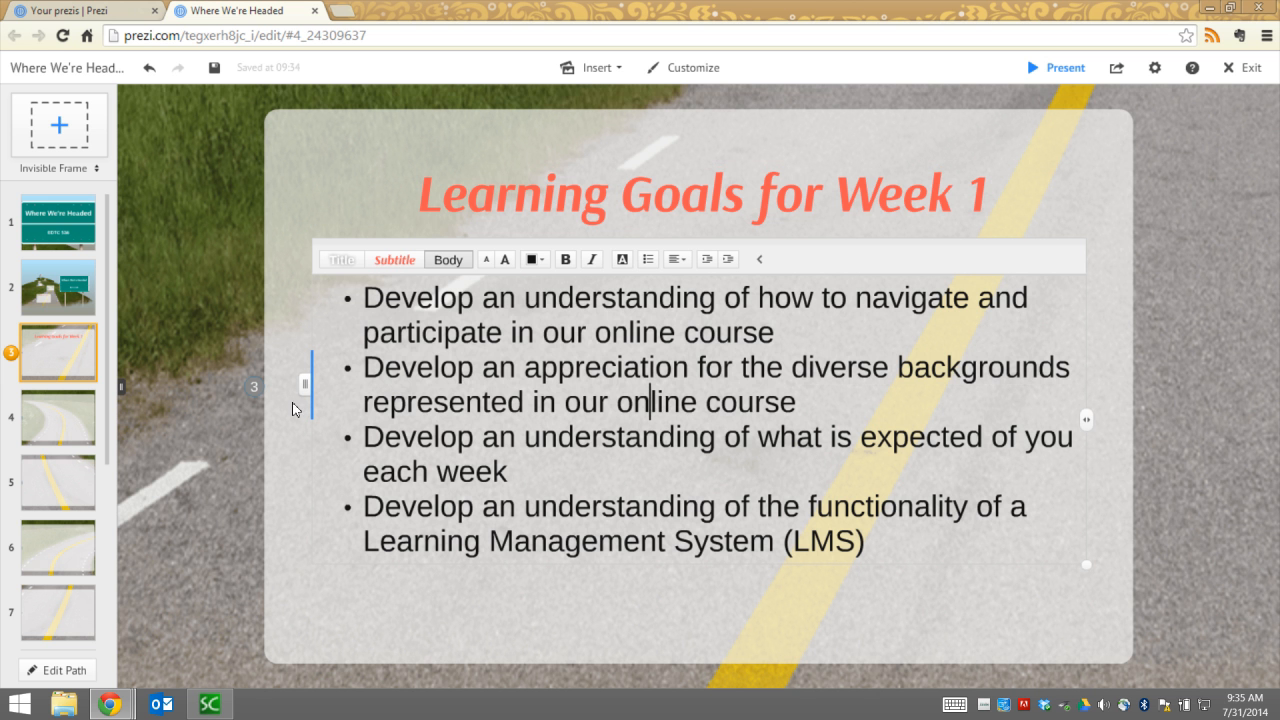
# Step: Give the fourth frame the heading "Week 2" and fill its body with six bulleted goals on 21st Century learning technologies, integration barriers, collaboration and communication tools
pyautogui.click(70, 422)
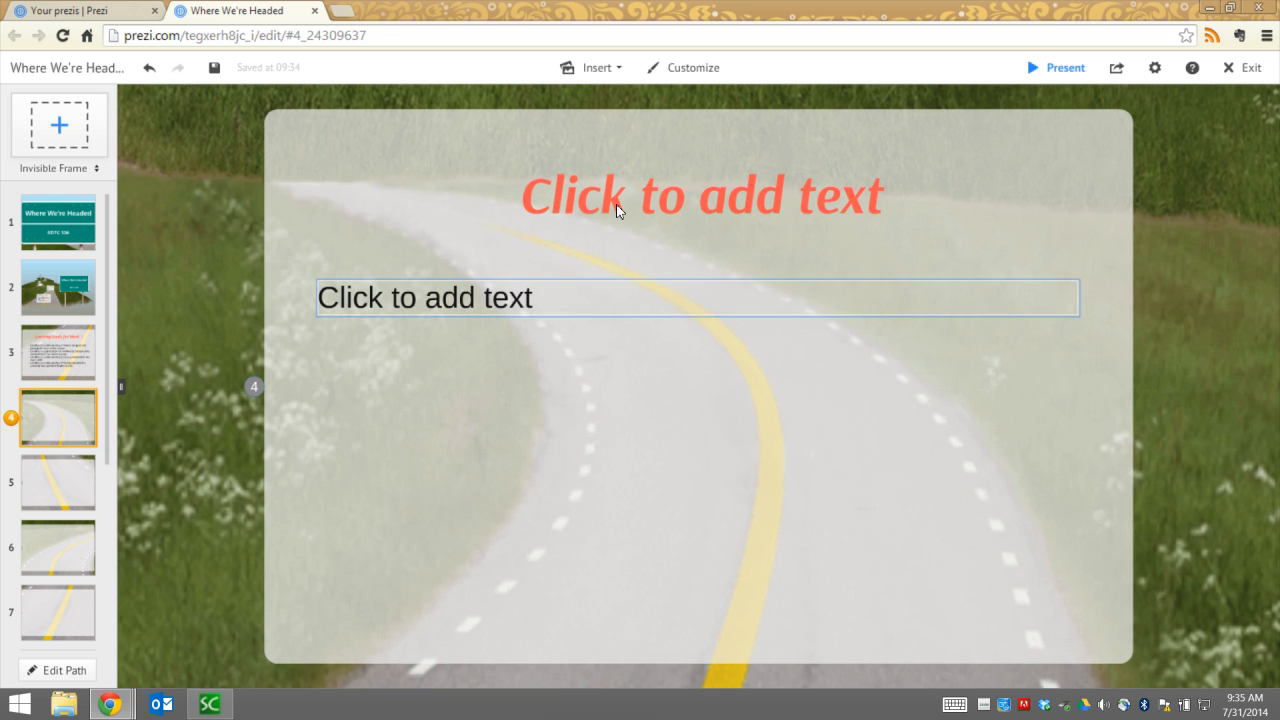
pyautogui.click(612, 195)
pyautogui.write('Week 2')
pyautogui.click(525, 300)
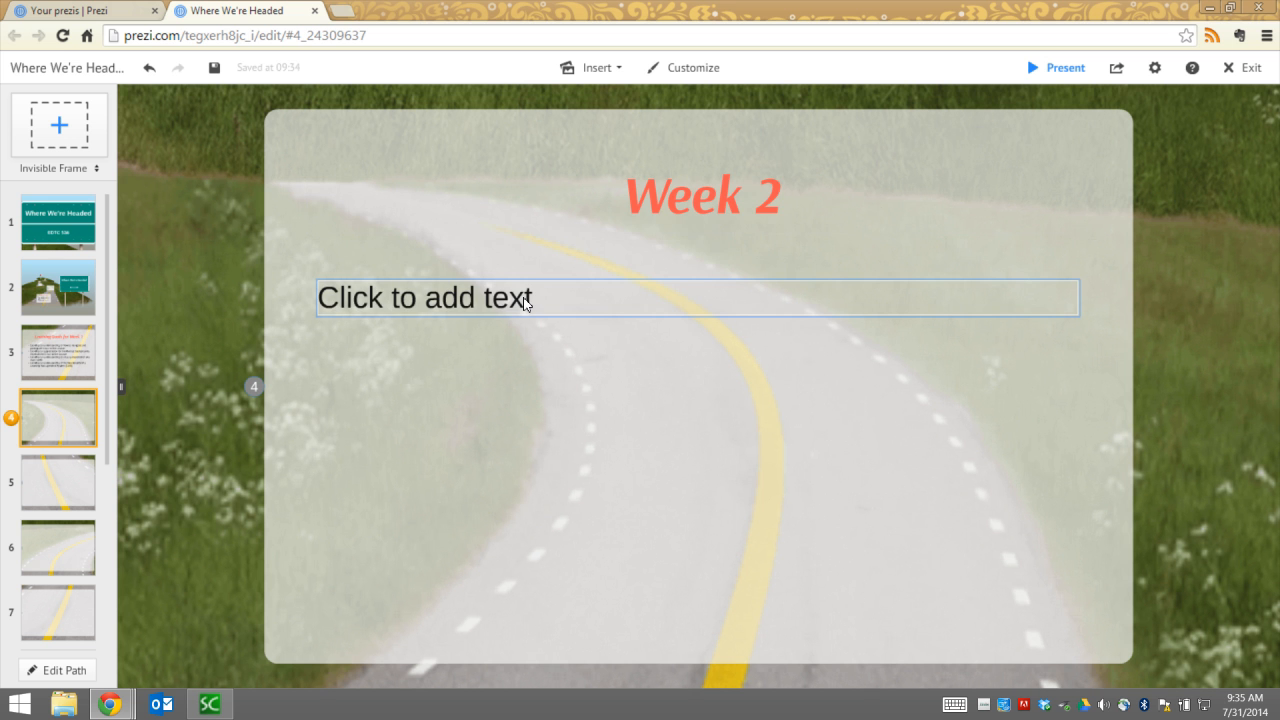
pyautogui.click(525, 301)
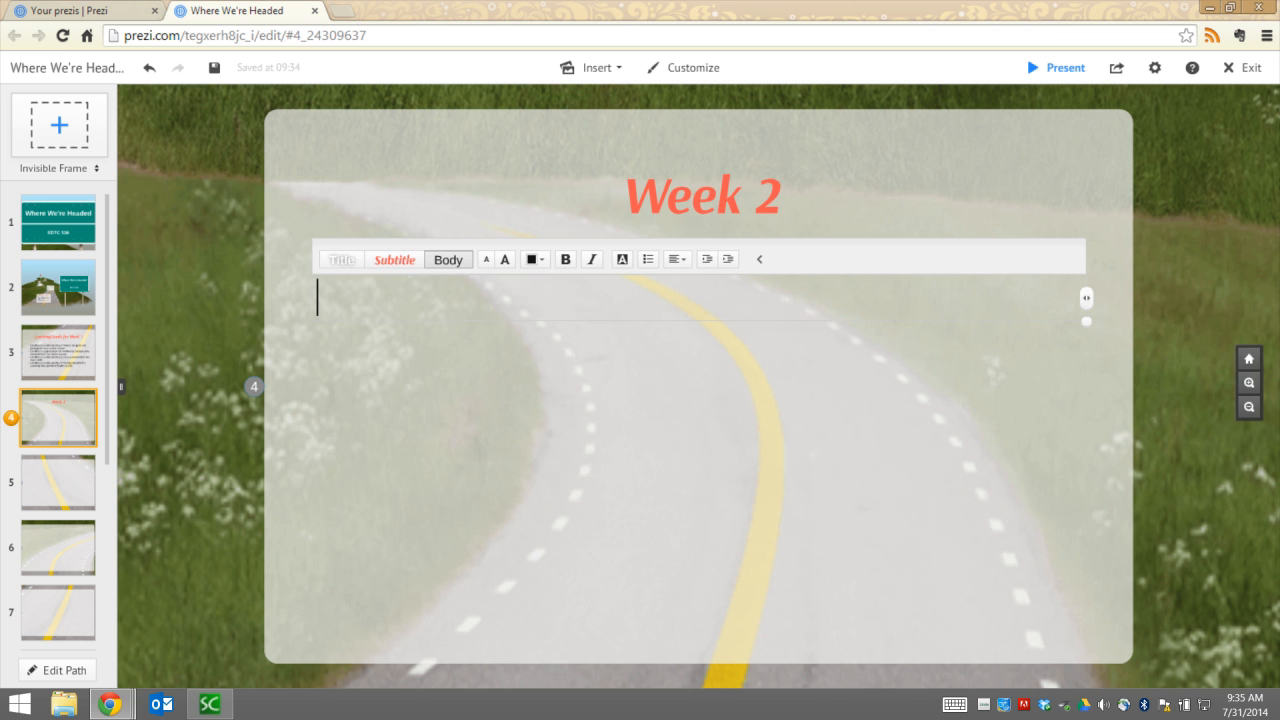
pyautogui.write("Articulate the contextual importance of 21st Century learning technologies for teaching and learning Explain how technology can enhance a wide variety of teaching methods and preferences Articulate the major issues shaping today's technology uses in education Analyze barriers to technology integration for teaching and learning and assess your own readiness Explain the functional importance of online collaboration tools in your own teaching context and experiment using them Explain the functional importance of online communication tools in your own teaching context and experiment using them")
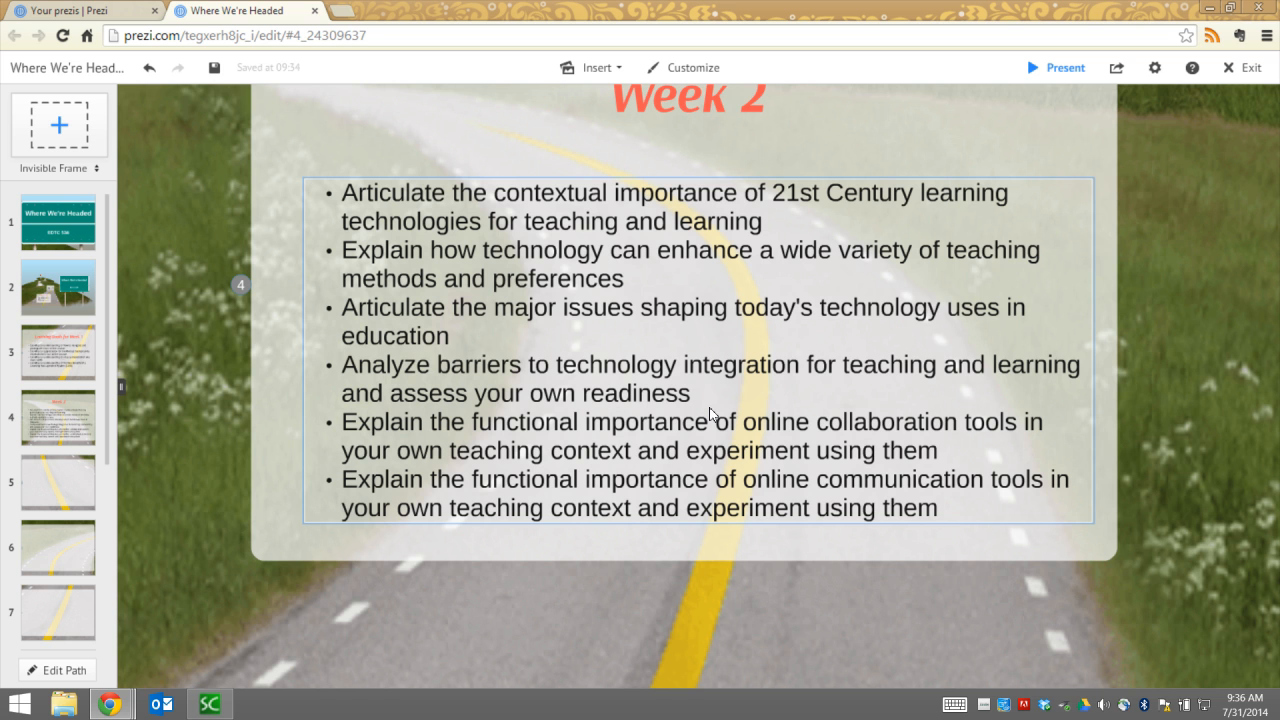
# Step: Examine the road layout from the Week 2 frame to the GOAL! balloons and the road sign, returning to the Week 2 frame
pyautogui.scroll(-3, 710, 412)
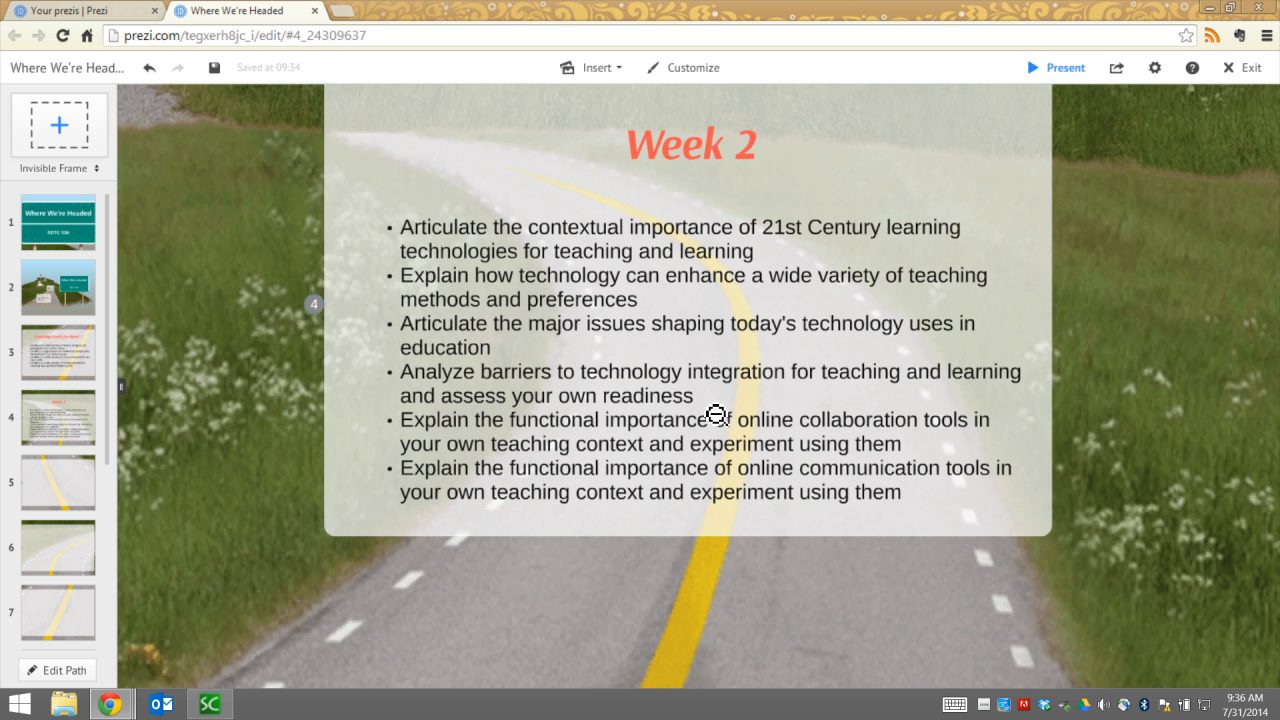
pyautogui.scroll(-2, 716, 414)
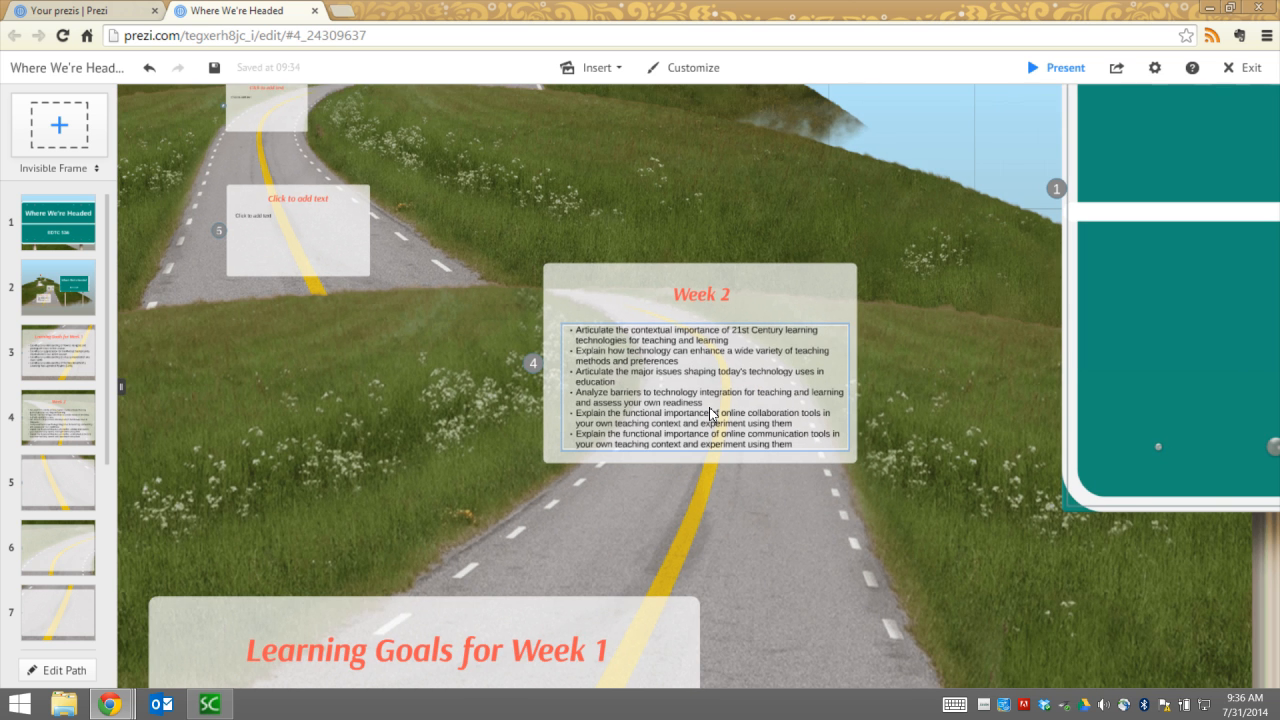
pyautogui.scroll(-1, 730, 428)
pyautogui.scroll(-2, 411, 381)
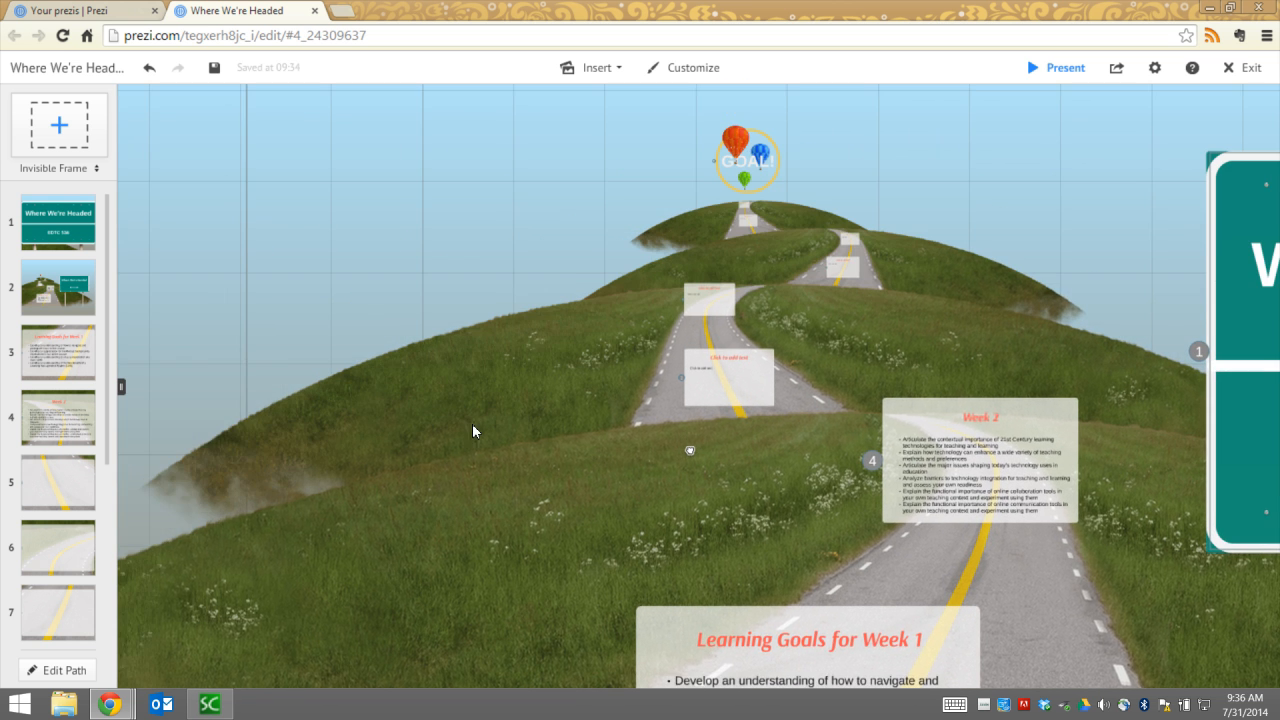
pyautogui.moveTo(690, 450); pyautogui.dragTo(472, 423)
pyautogui.moveTo(880, 293); pyautogui.dragTo(735, 271)
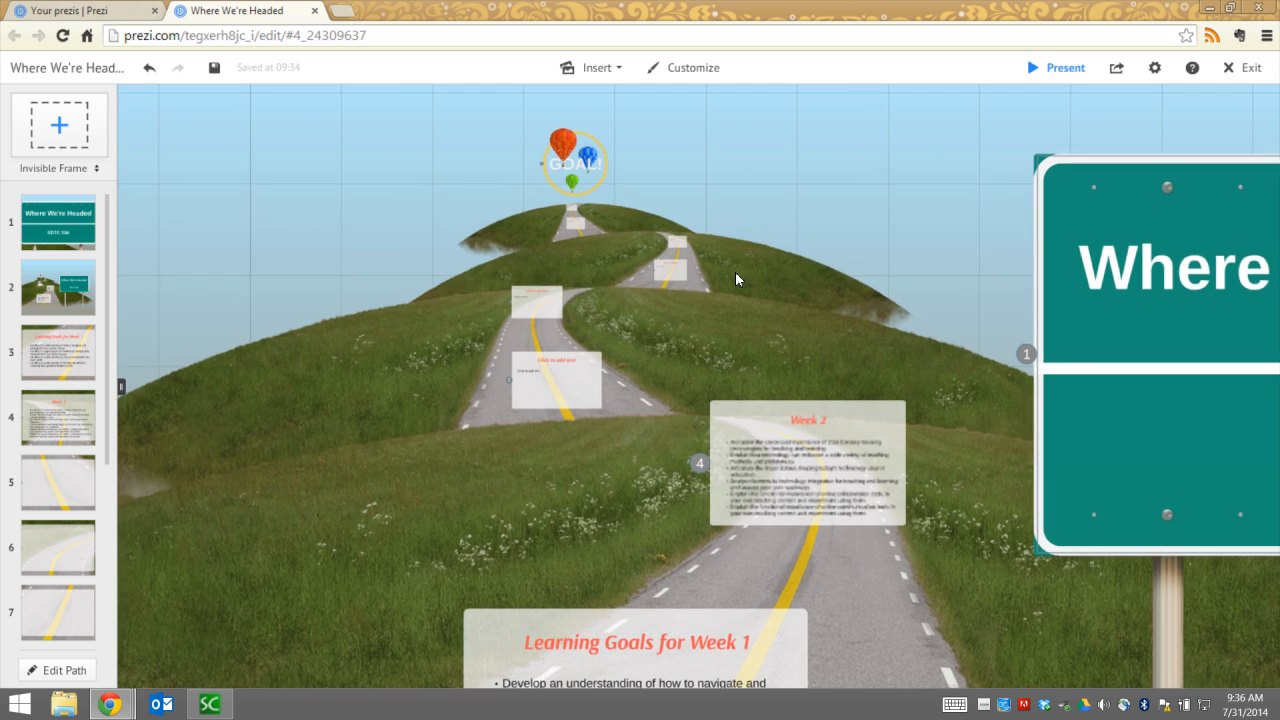
pyautogui.moveTo(831, 465); pyautogui.dragTo(751, 295)
pyautogui.moveTo(838, 501); pyautogui.dragTo(552, 355)
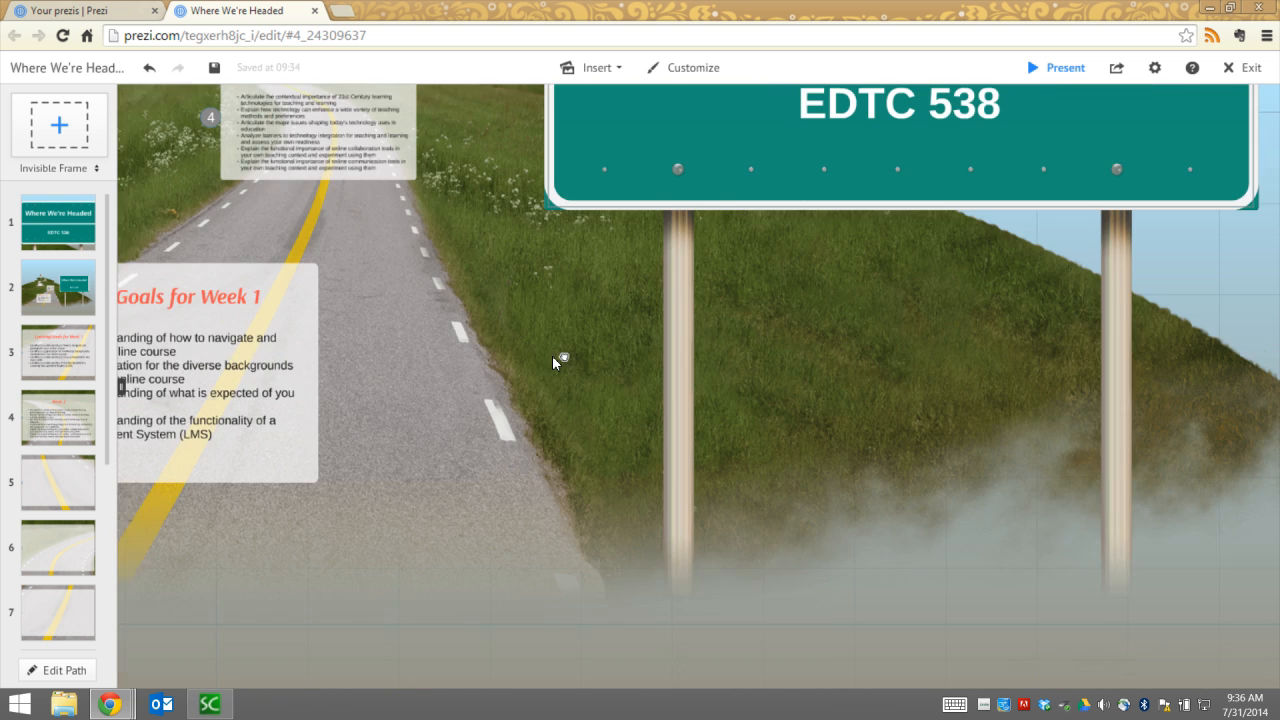
pyautogui.moveTo(972, 329); pyautogui.dragTo(718, 481)
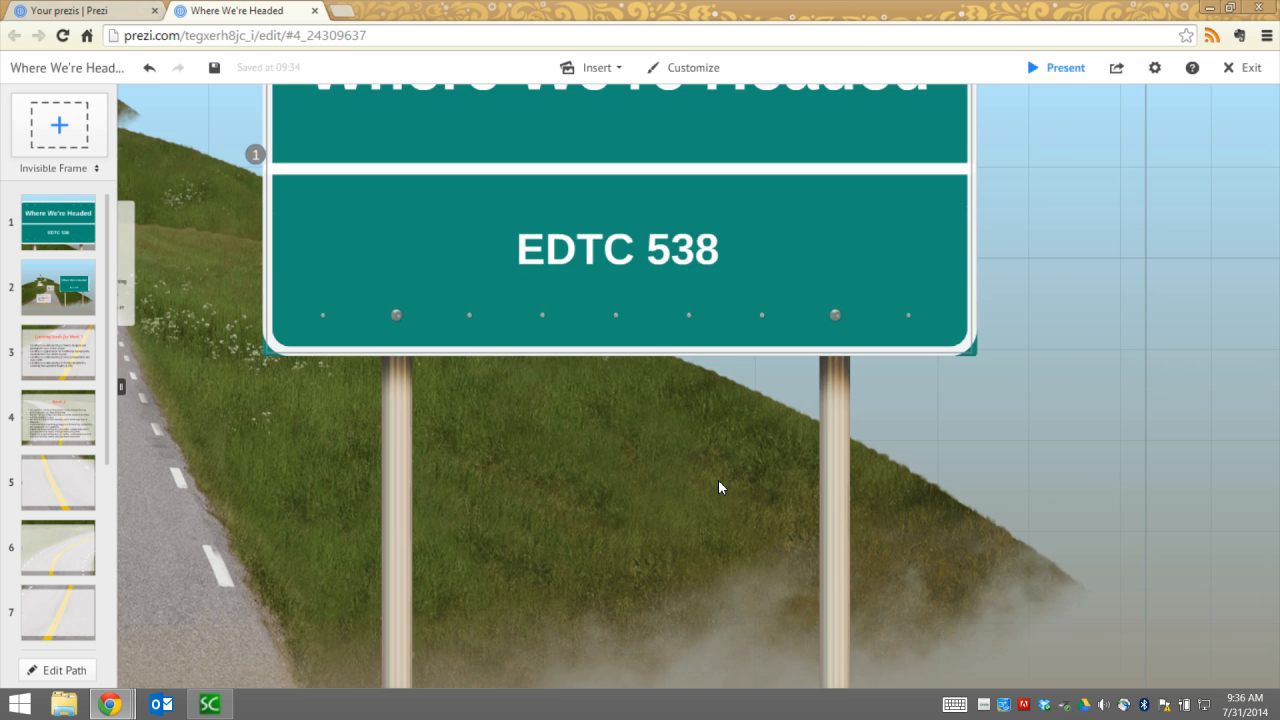
pyautogui.moveTo(669, 423); pyautogui.dragTo(672, 548)
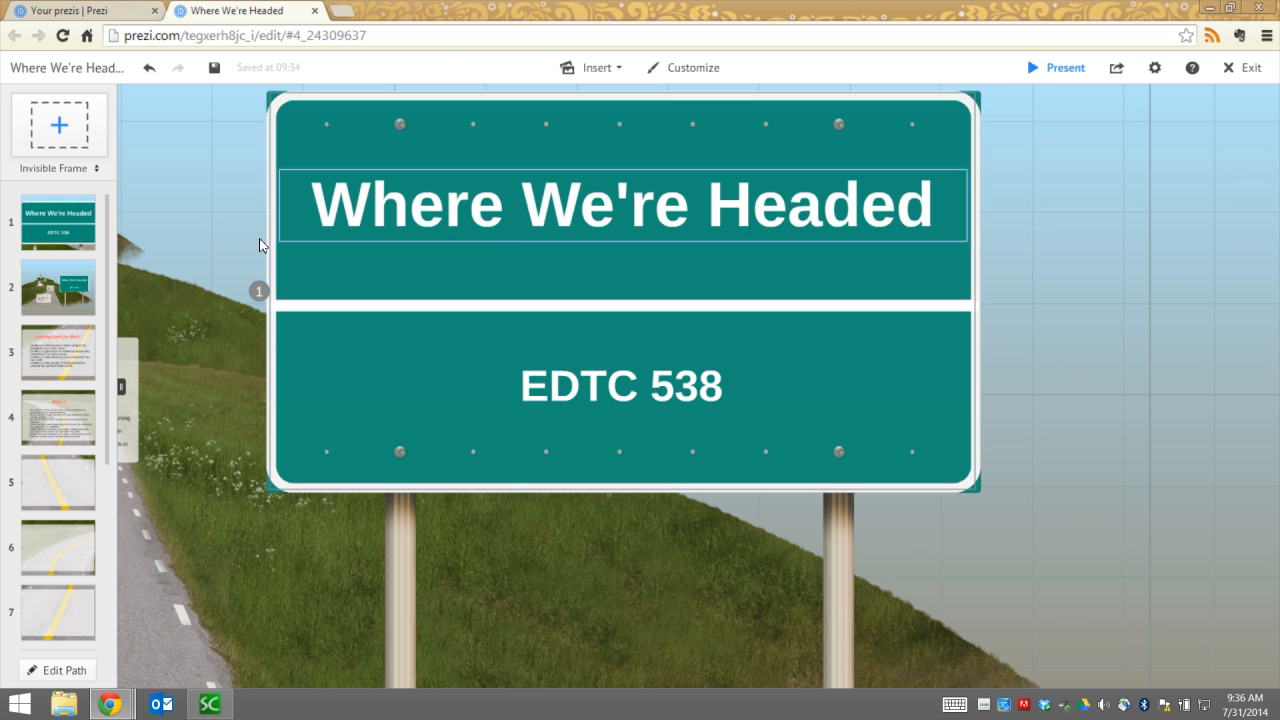
pyautogui.click(51, 435)
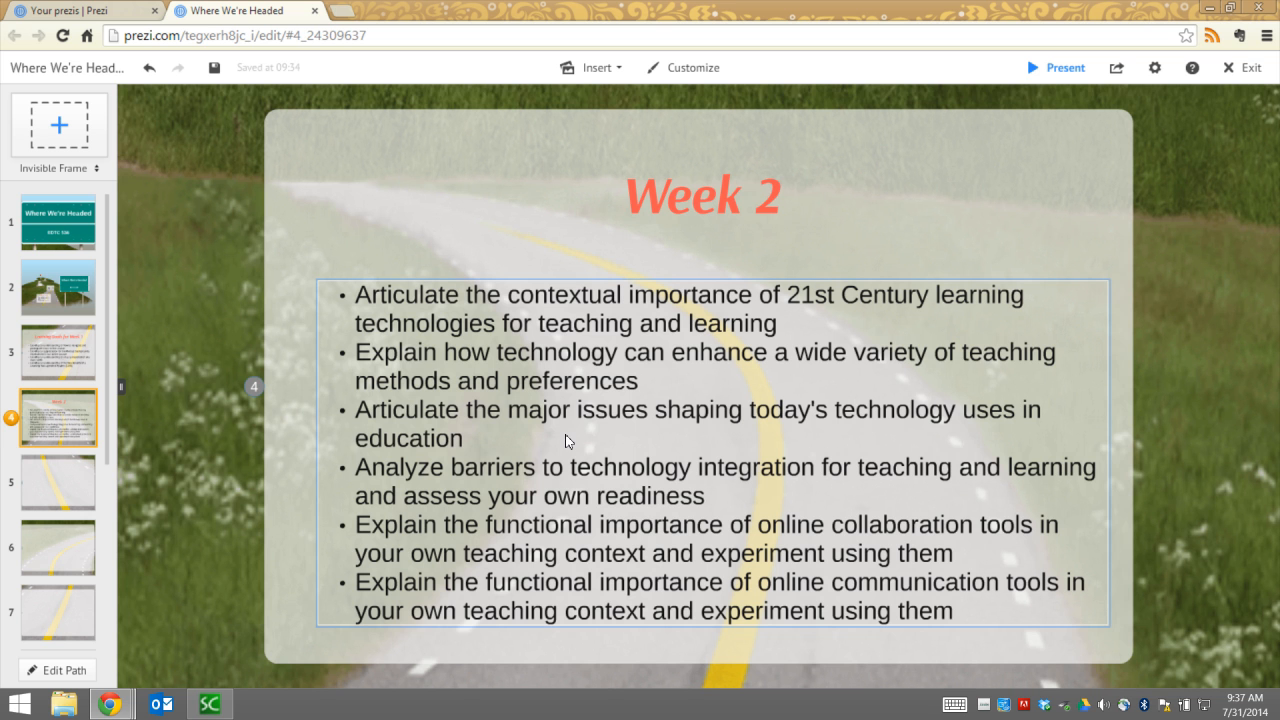
# Step: Give the fifth frame the heading "Week 3" and four bulleted goals on systematic instructional design, theories and models, technology's role and content curation tools
pyautogui.click(66, 497)
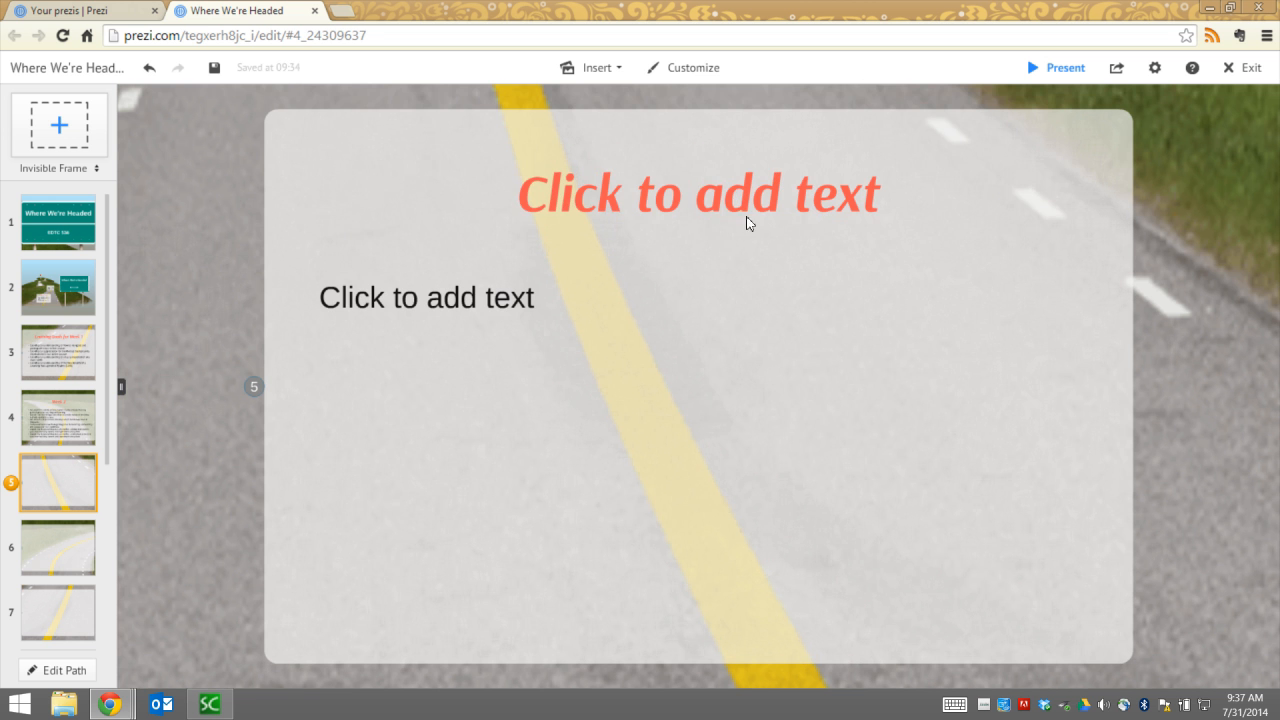
pyautogui.click(760, 202)
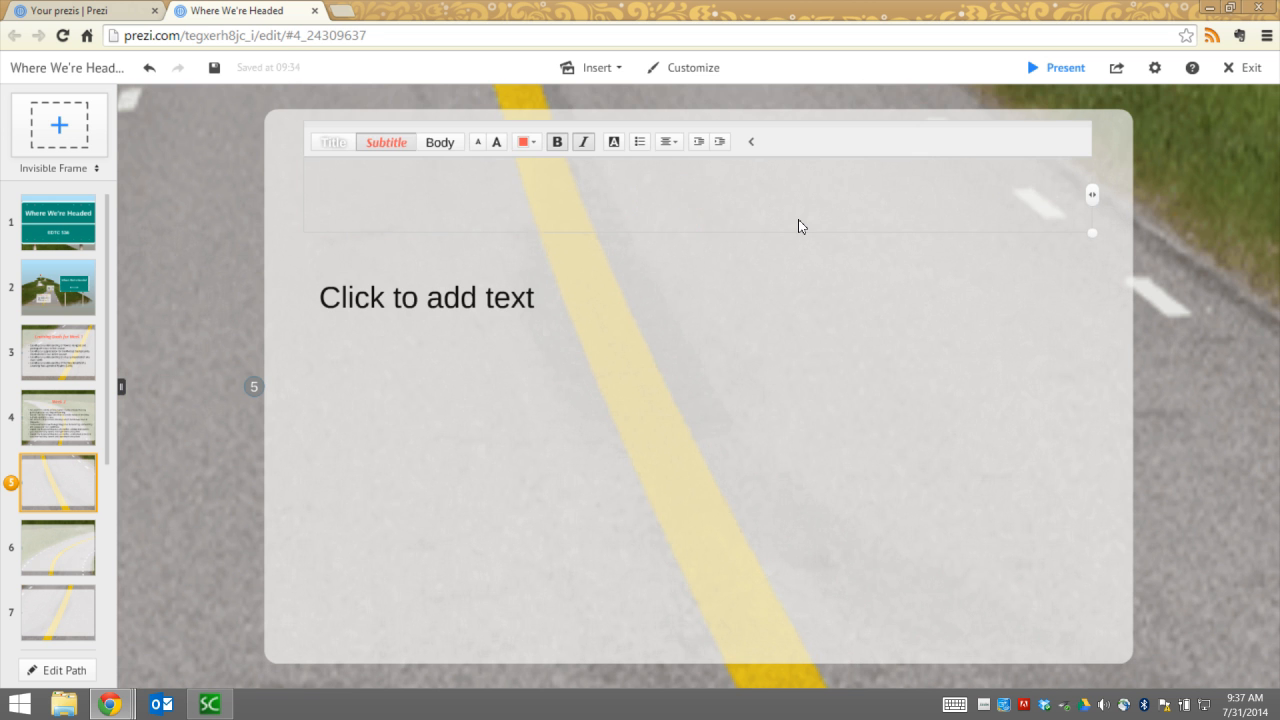
pyautogui.write('Week 3 Articulate the importance of using a systematic approach to instructional design Describe prominent theories, models and frameworks for designing instruction Explain how technology plays a role in each step of the instructional design process Experiment using resource and content curation tools for designing instruction')
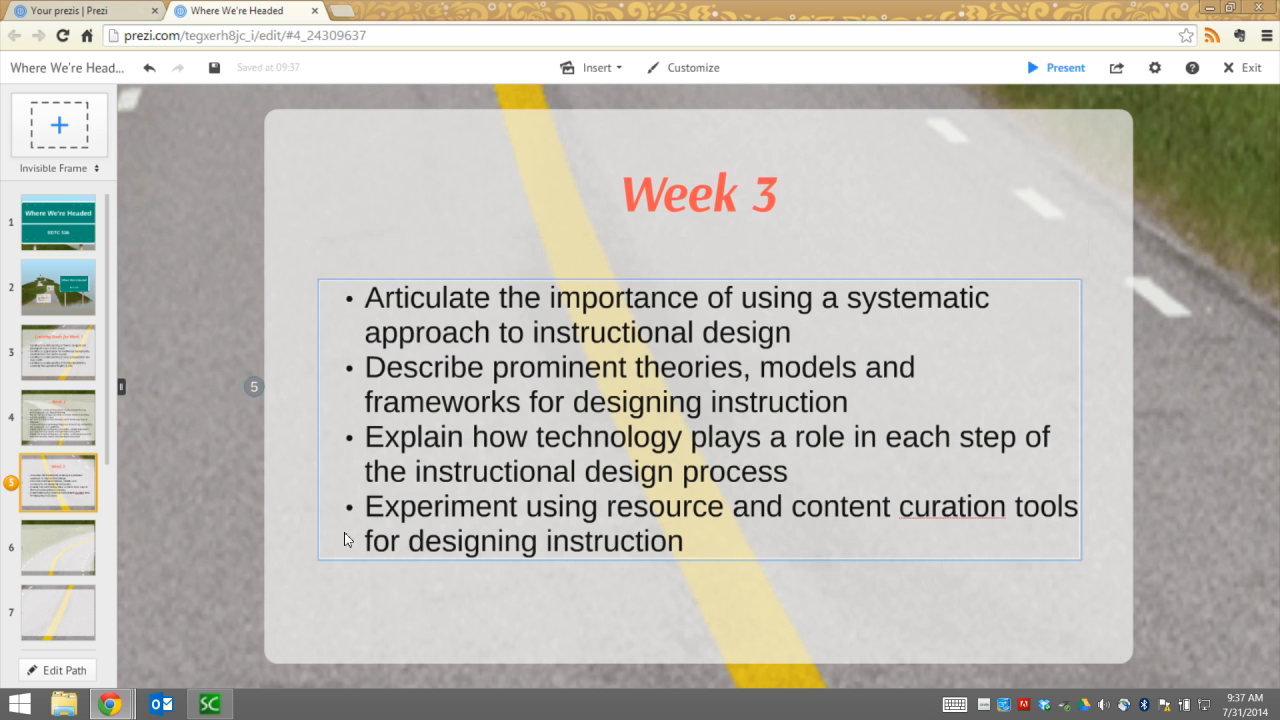
# Step: Give the sixth frame the heading "Week 4" and six bulleted goals on digital citizenship, netiquette, information literacy, Internet searches, evaluating resources, and websites and apps
pyautogui.click(38, 550)
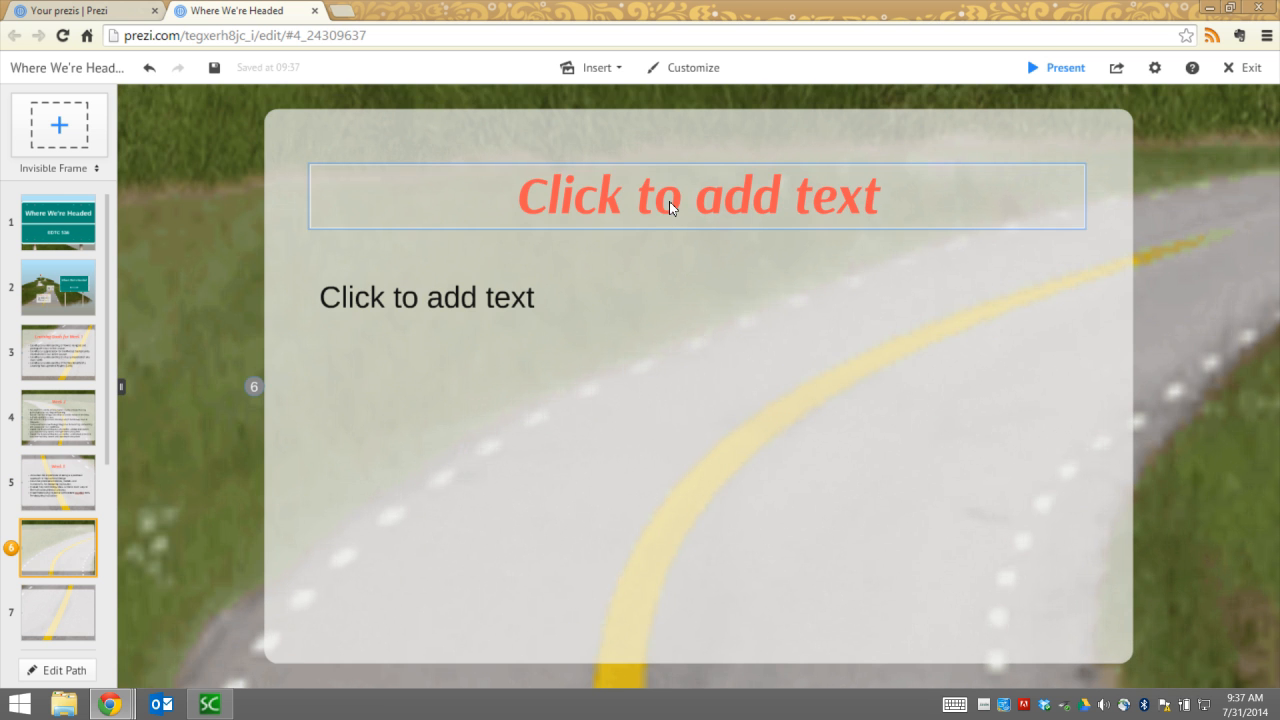
pyautogui.click(669, 203)
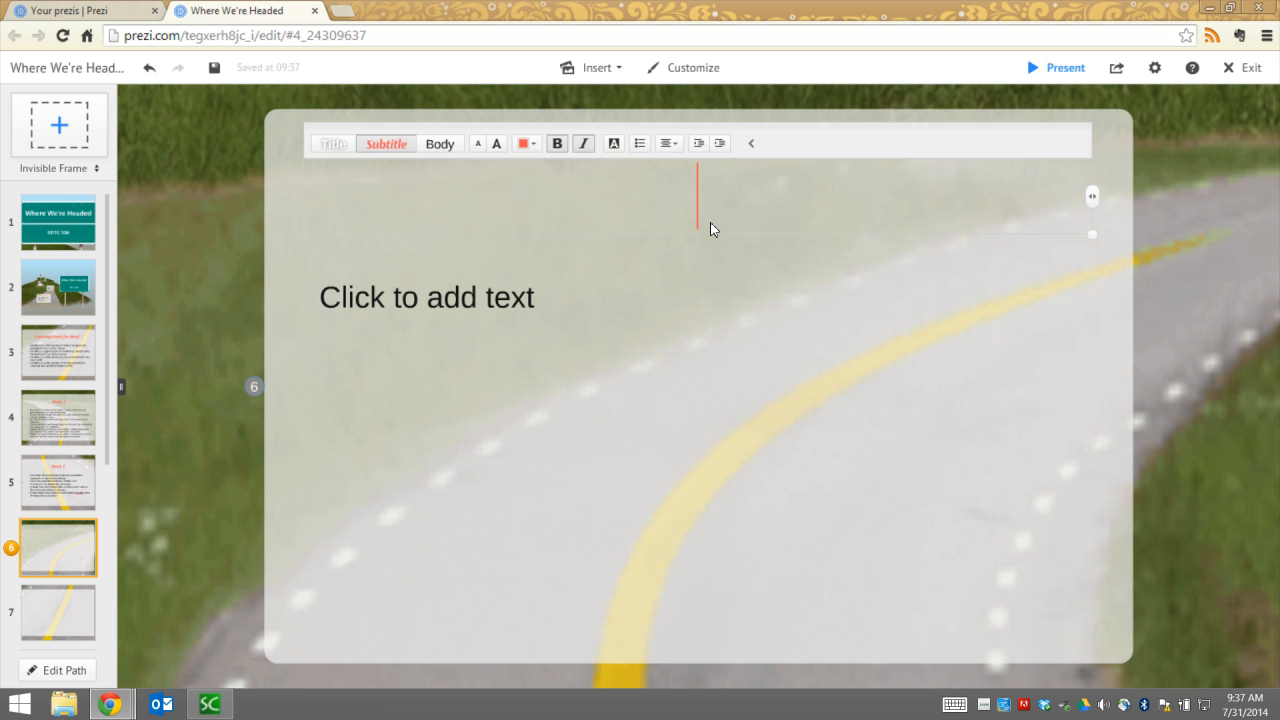
pyautogui.write('Week 4')
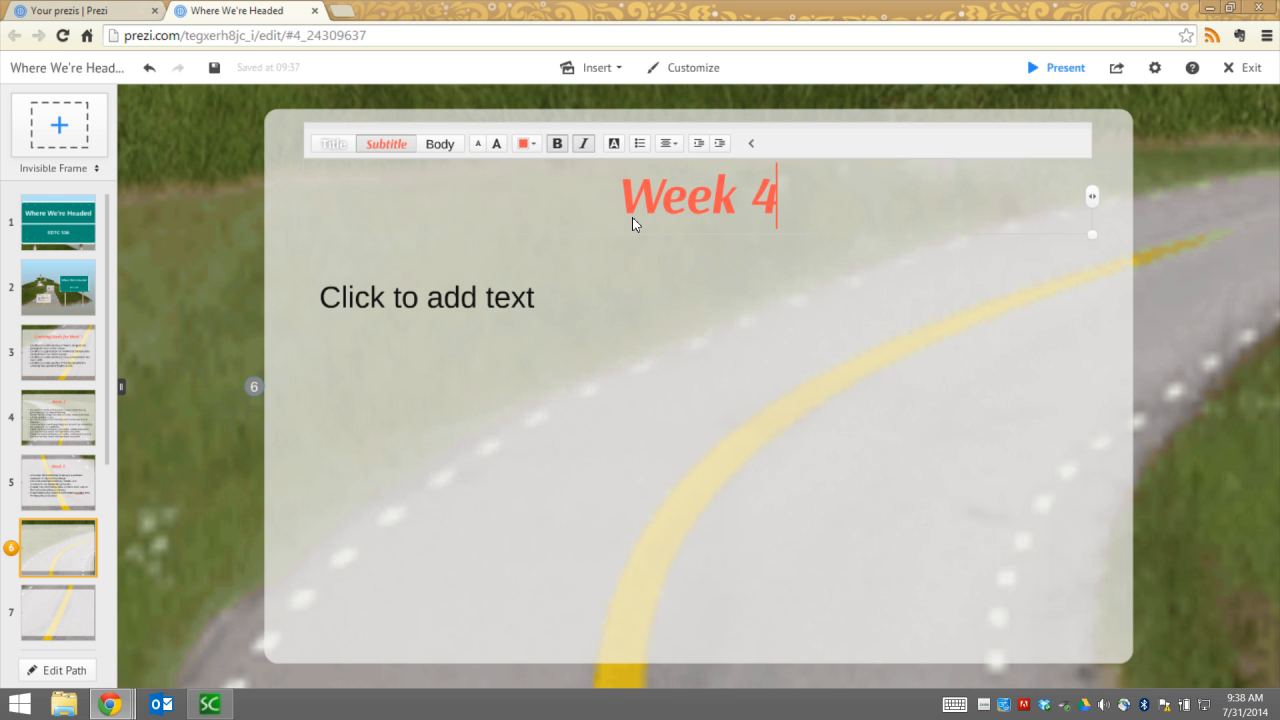
pyautogui.click(550, 288)
pyautogui.write('Articulate the meaning and importance of digital citizenship Discuss strategies for teaching netiquette and combating cyberbullying Articulate the meaning and importance of information literacy Analyze strategies for teaching students about Internet searches, research and information retrieval Analyze strategies for evaluating online resources Explain the functional importance of websites and apps in your own teaching context and experiment using them')
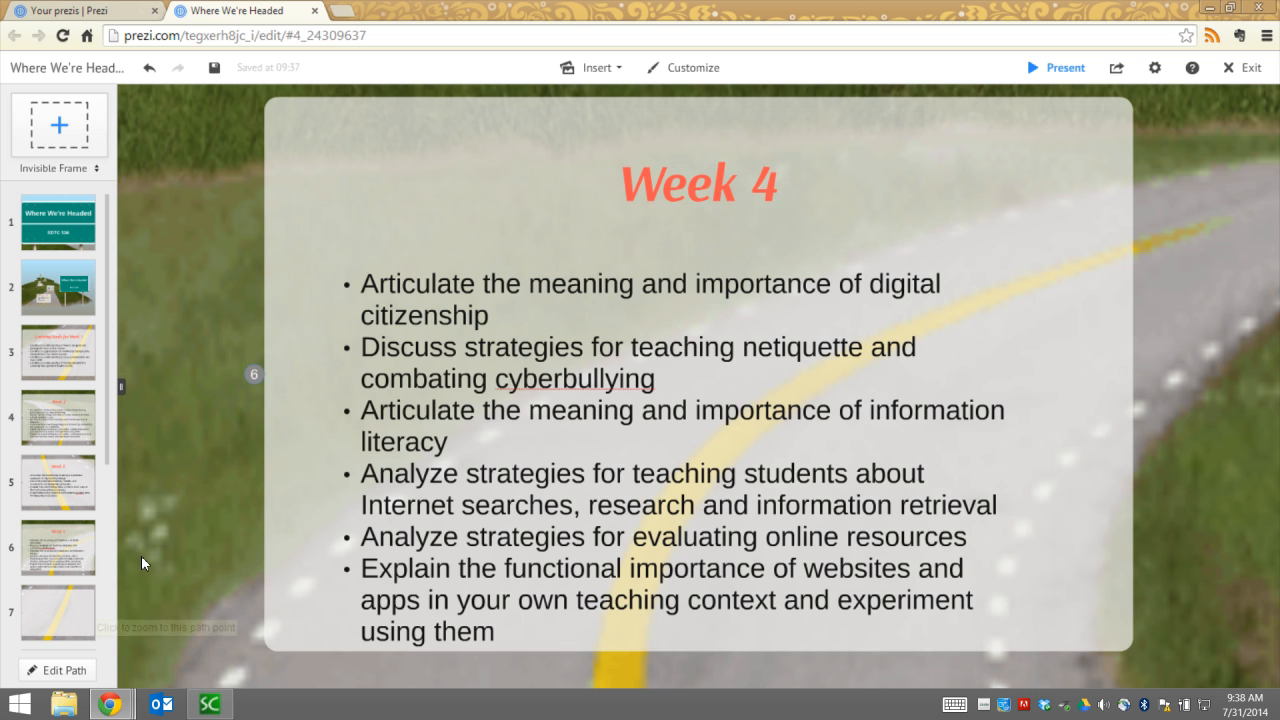
# Step: Give the seventh frame the heading "Week 5" and six bulleted goals on digital inequality, technology infusion, current technology, technology-leading teachers, personal learning networks and multimedia tools
pyautogui.scroll(-2, 286, 543)
pyautogui.scroll(-2, 300, 535)
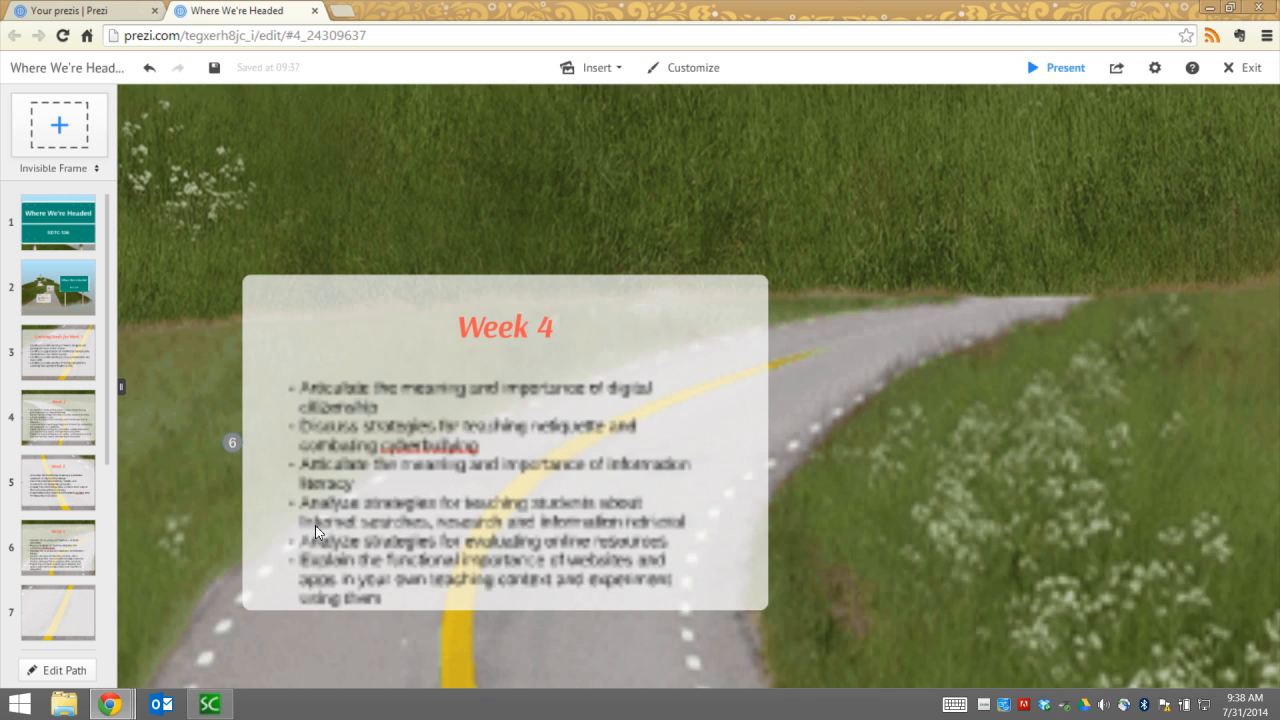
pyautogui.click(77, 611)
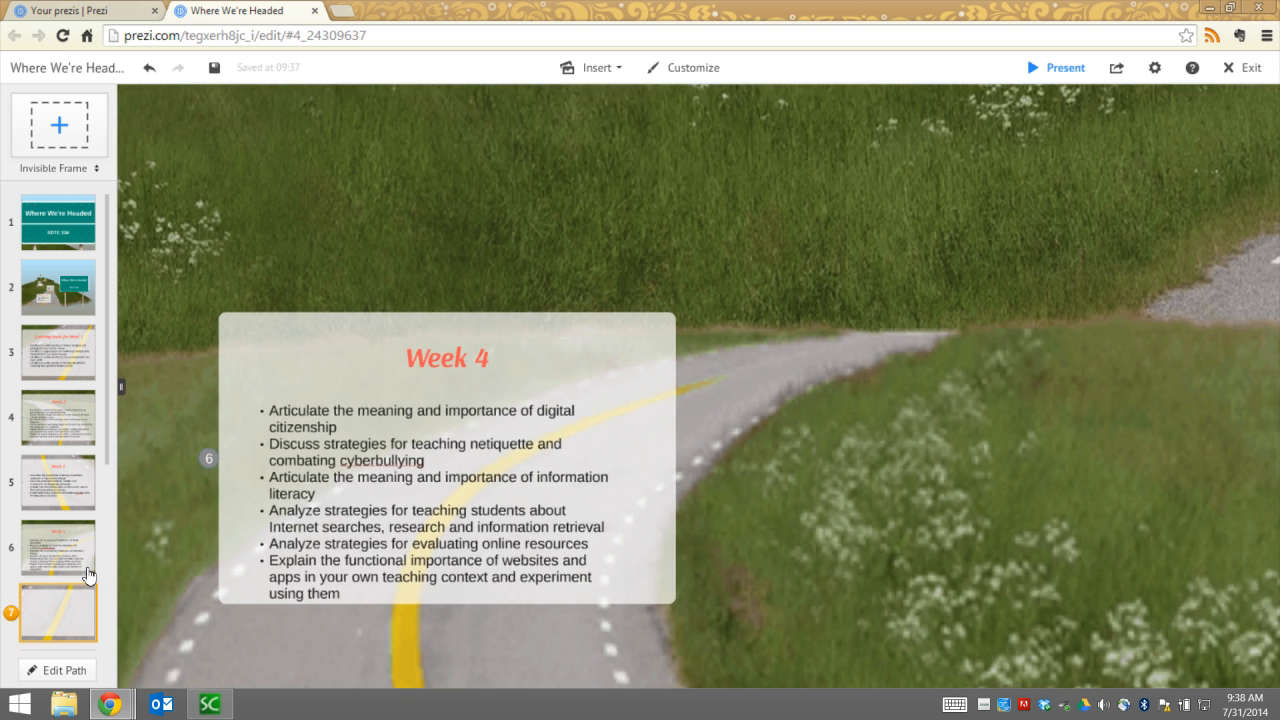
pyautogui.scroll(-3, 100, 480)
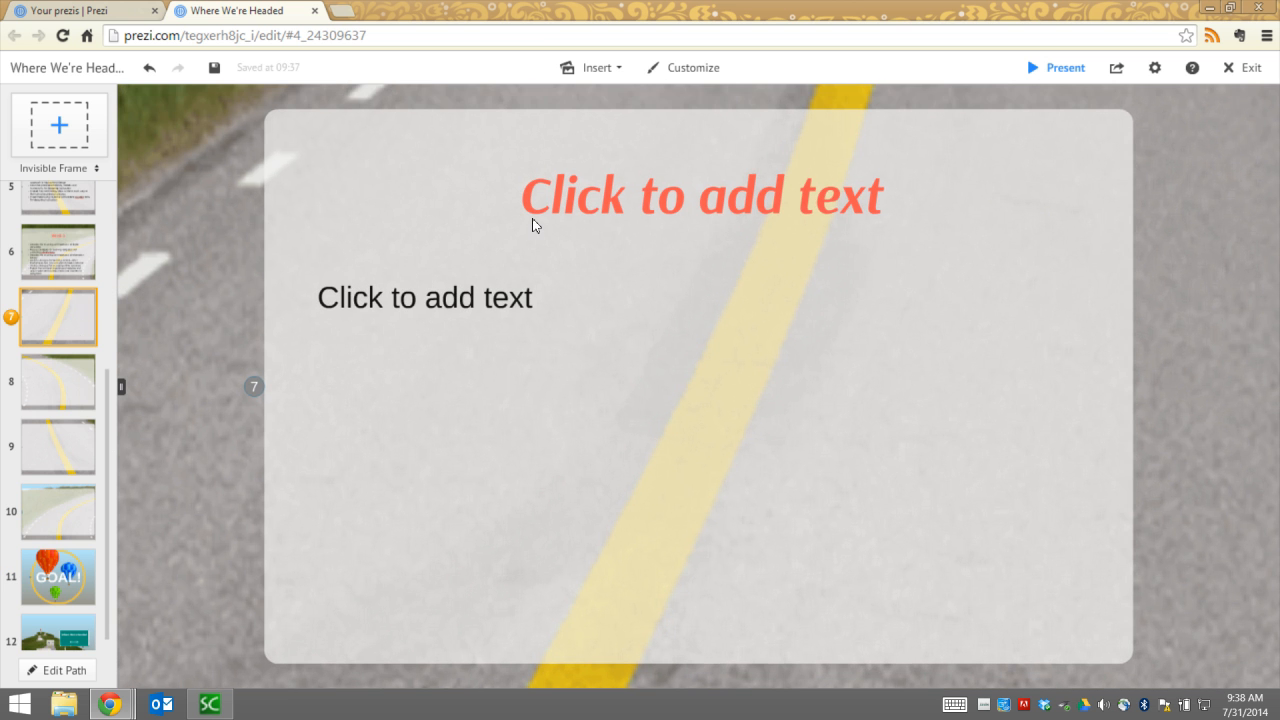
pyautogui.click(625, 189)
pyautogui.write('Week 5')
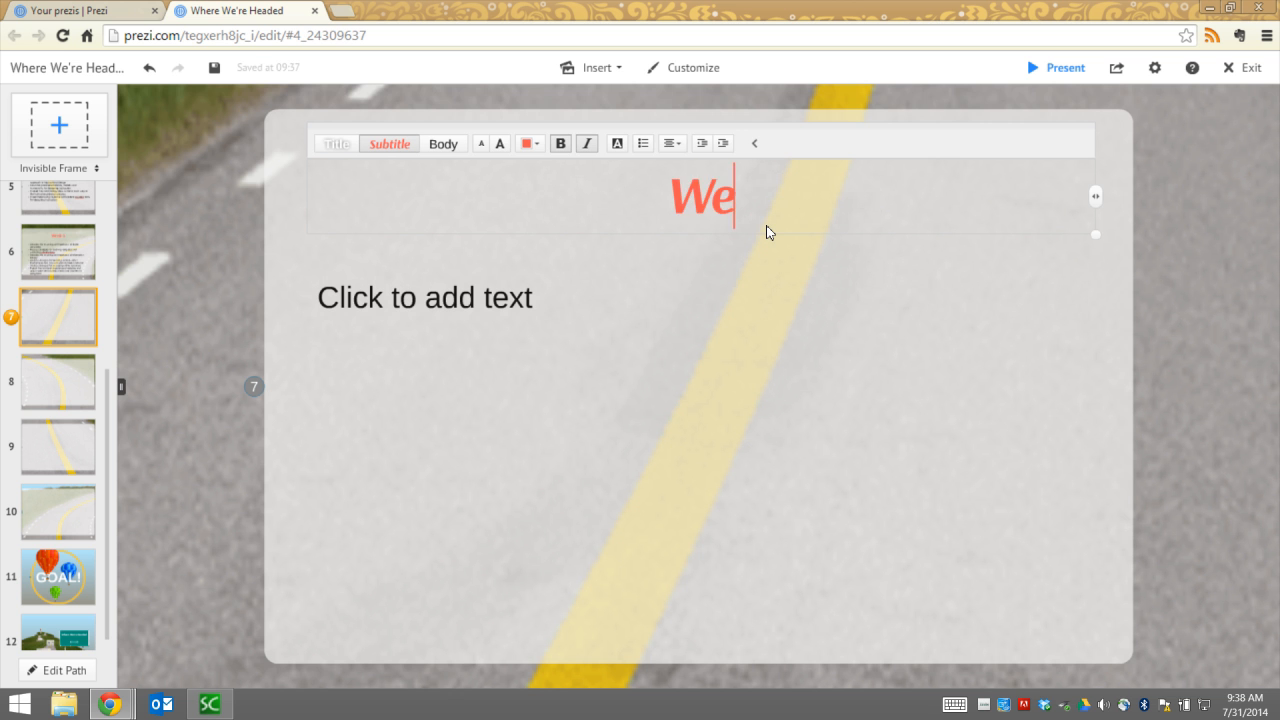
pyautogui.click(800, 300)
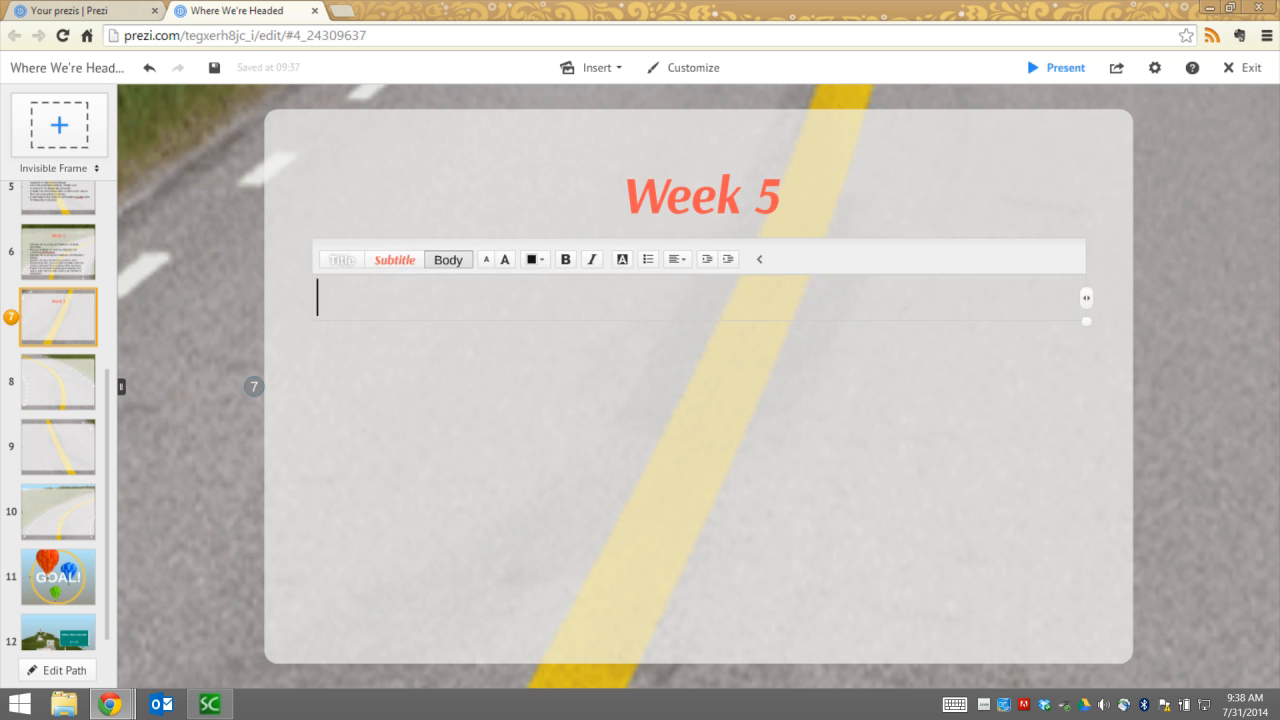
pyautogui.write('Discuss digital inequality and the participation gap within your own teaching context Differentiate between technology inclusion and technology infusion Identify ways you can use the technology you currently have successfully Identify strategies and resources for becoming a technology-leading teacher Articulate the meaning and importance of a personal learning network Experiment using multimedia tools for teaching and learning')
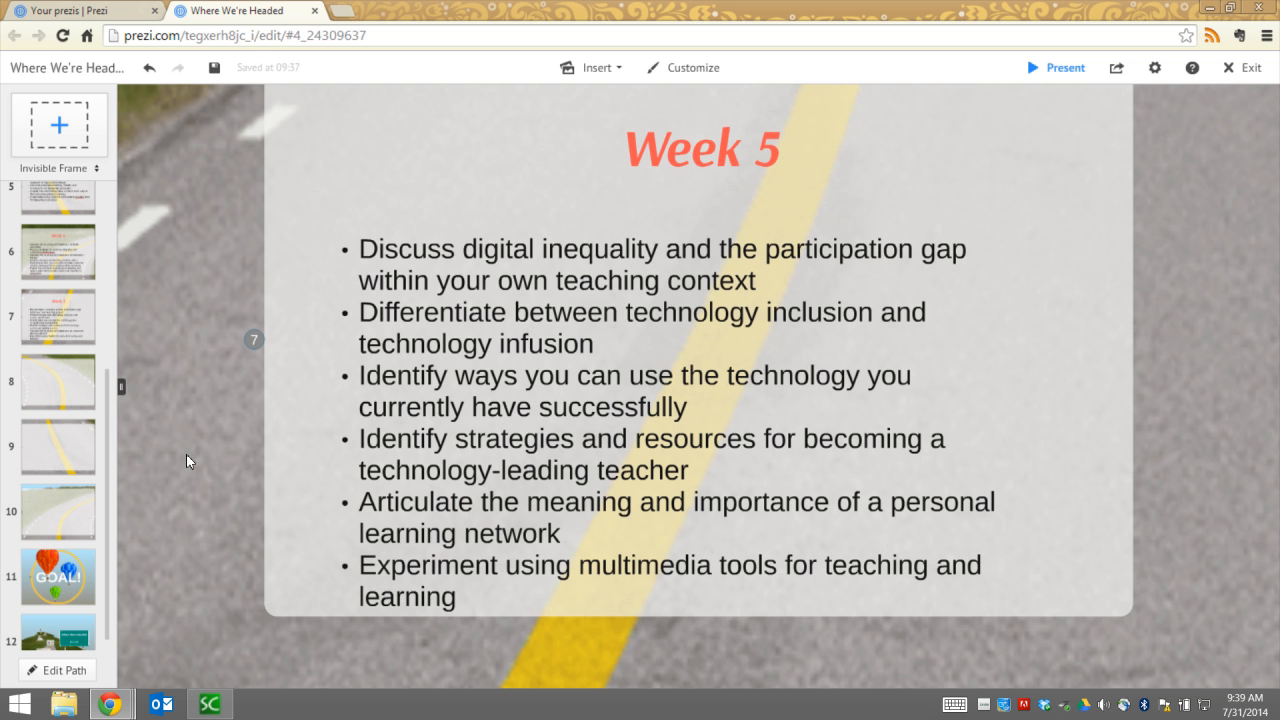
# Step: Review the title sign in the first frame and the whole road scene in the second frame
pyautogui.moveTo(109, 466); pyautogui.dragTo(111, 214)
pyautogui.click(58, 238)
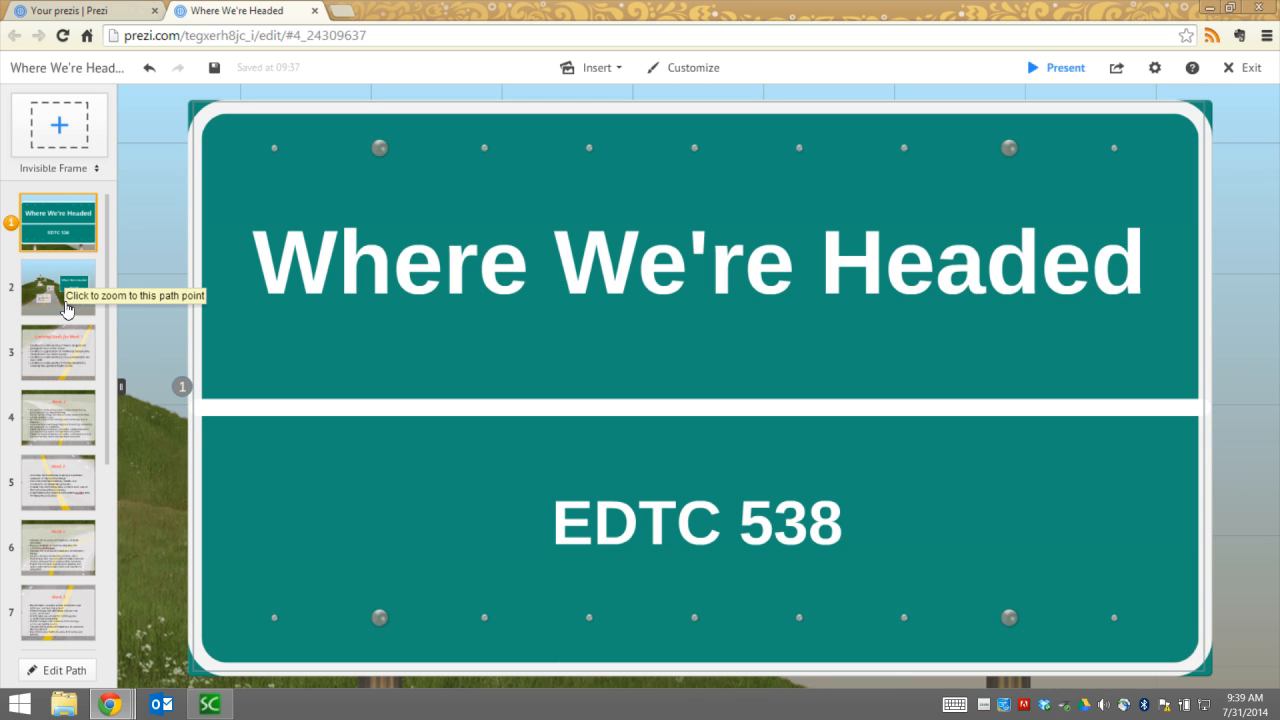
pyautogui.click(66, 309)
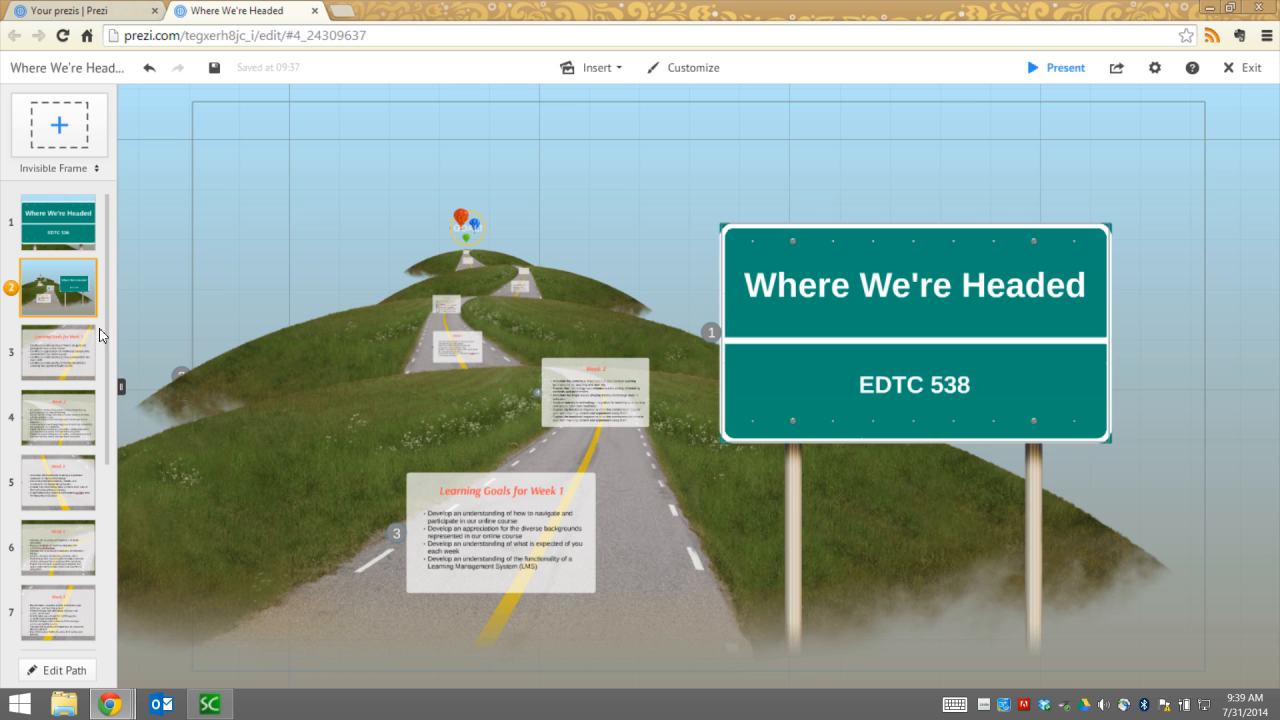
# Step: Remove the three empty frames between the Week 5 frame and the GOAL! frame from the presentation path
pyautogui.scroll(-5, 99, 400)
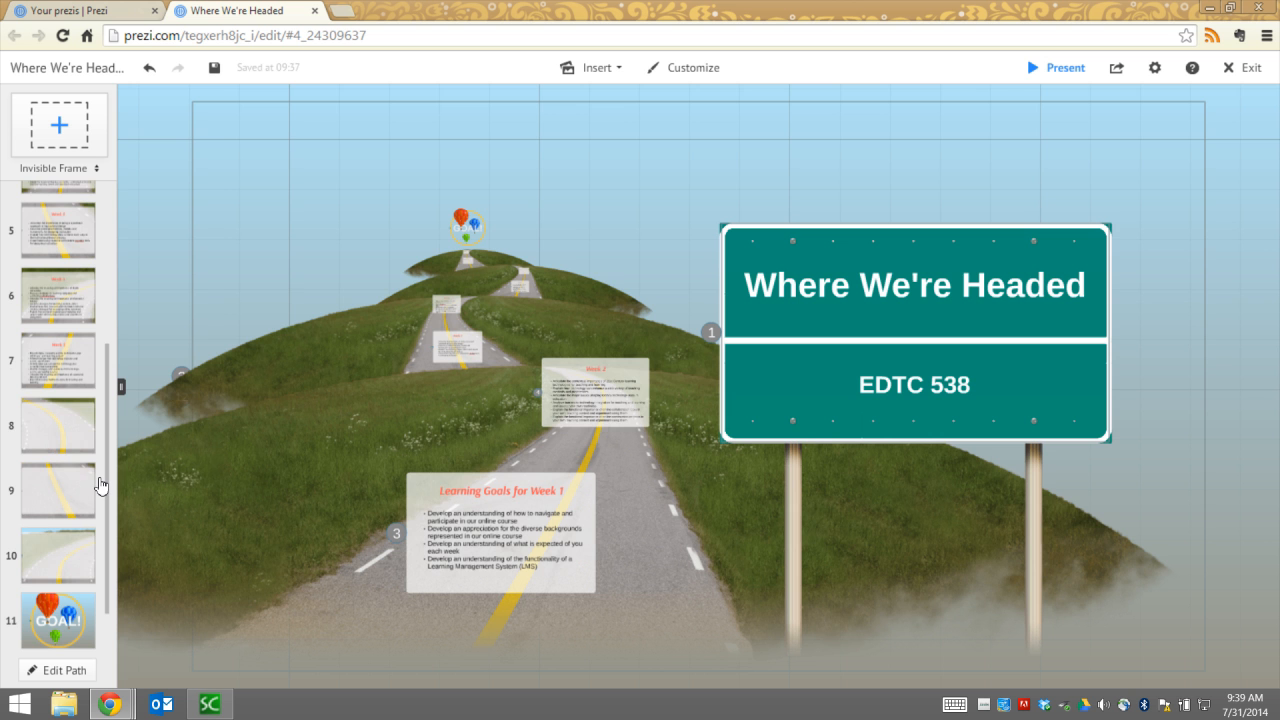
pyautogui.click(55, 440)
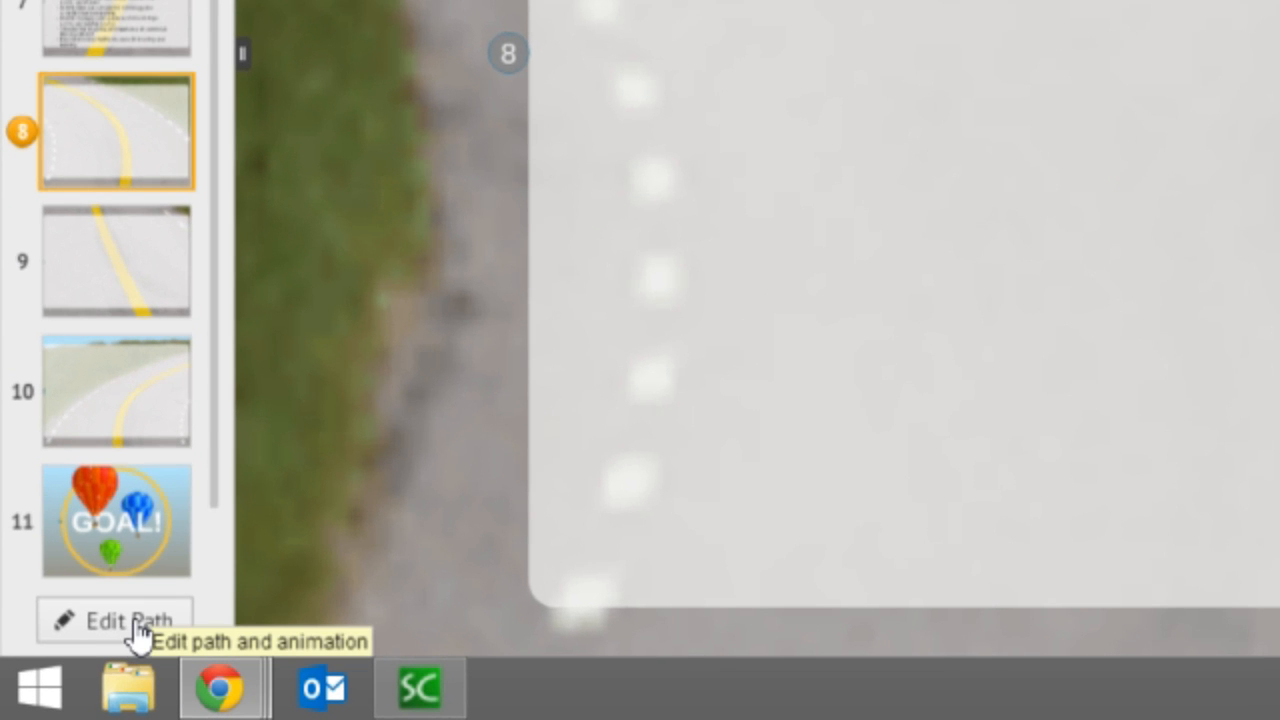
pyautogui.click(138, 621)
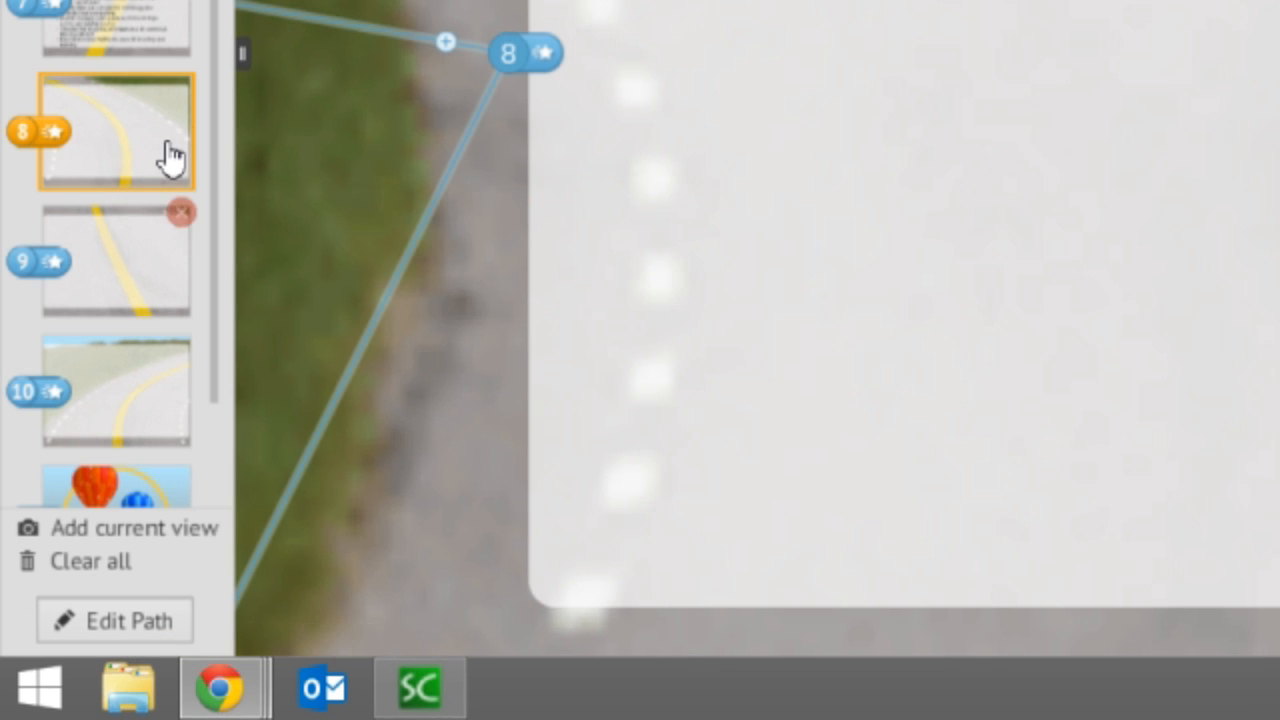
pyautogui.moveTo(149, 120)
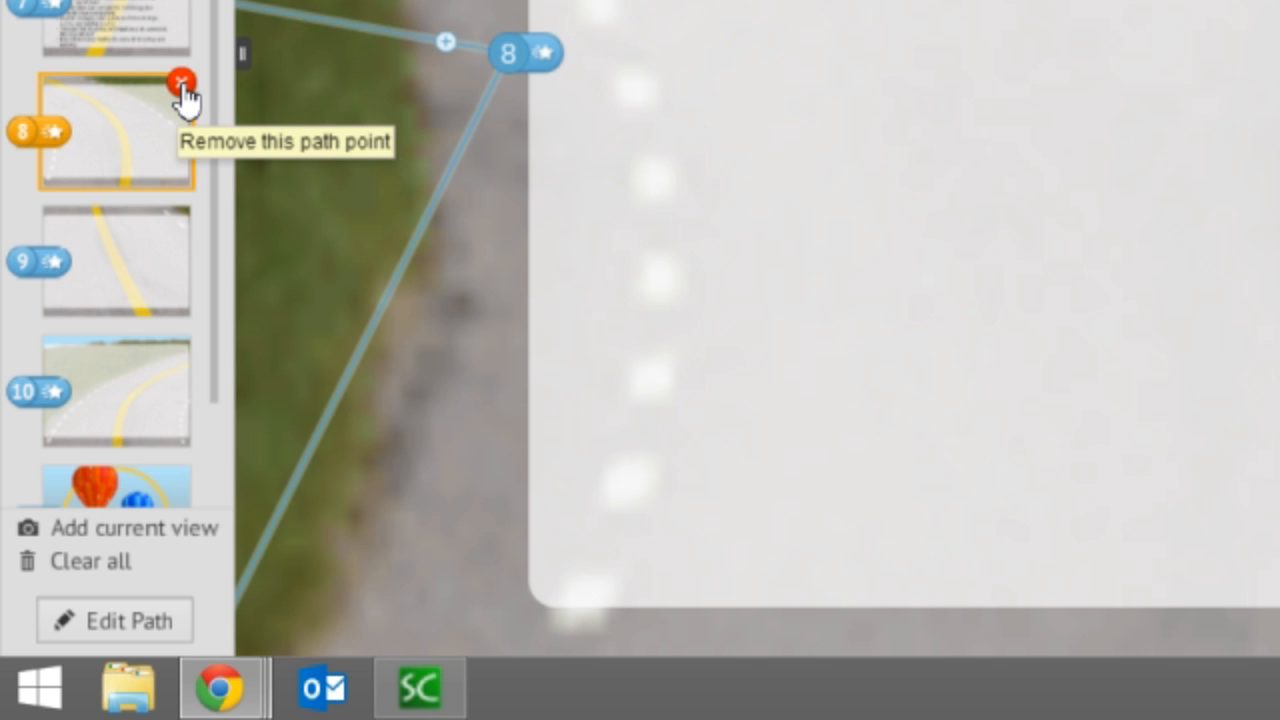
pyautogui.click(182, 84)
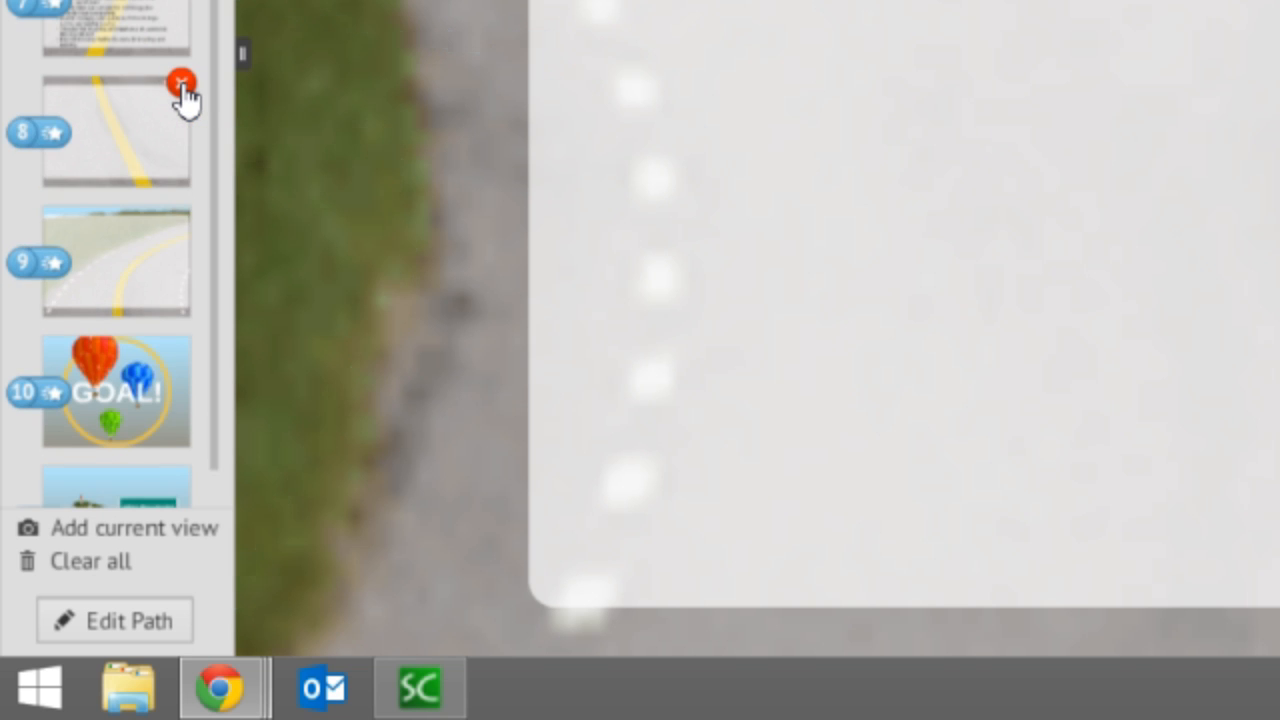
pyautogui.click(181, 86)
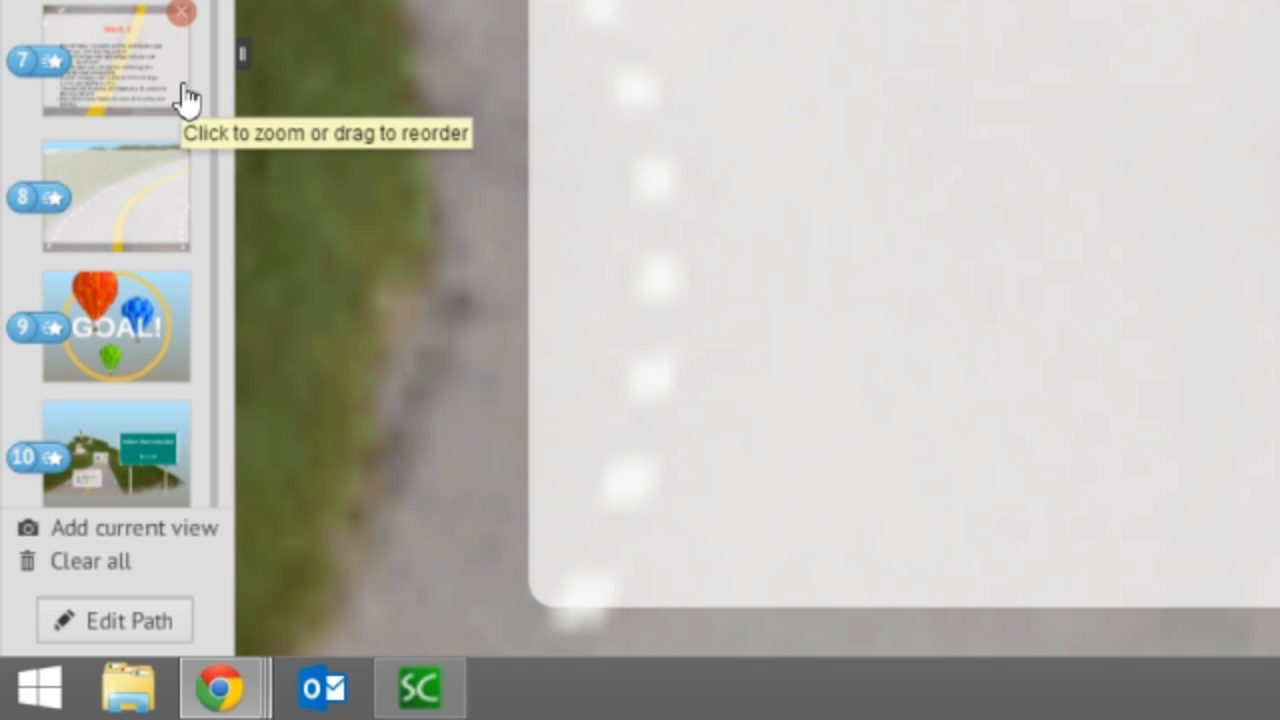
pyautogui.click(182, 148)
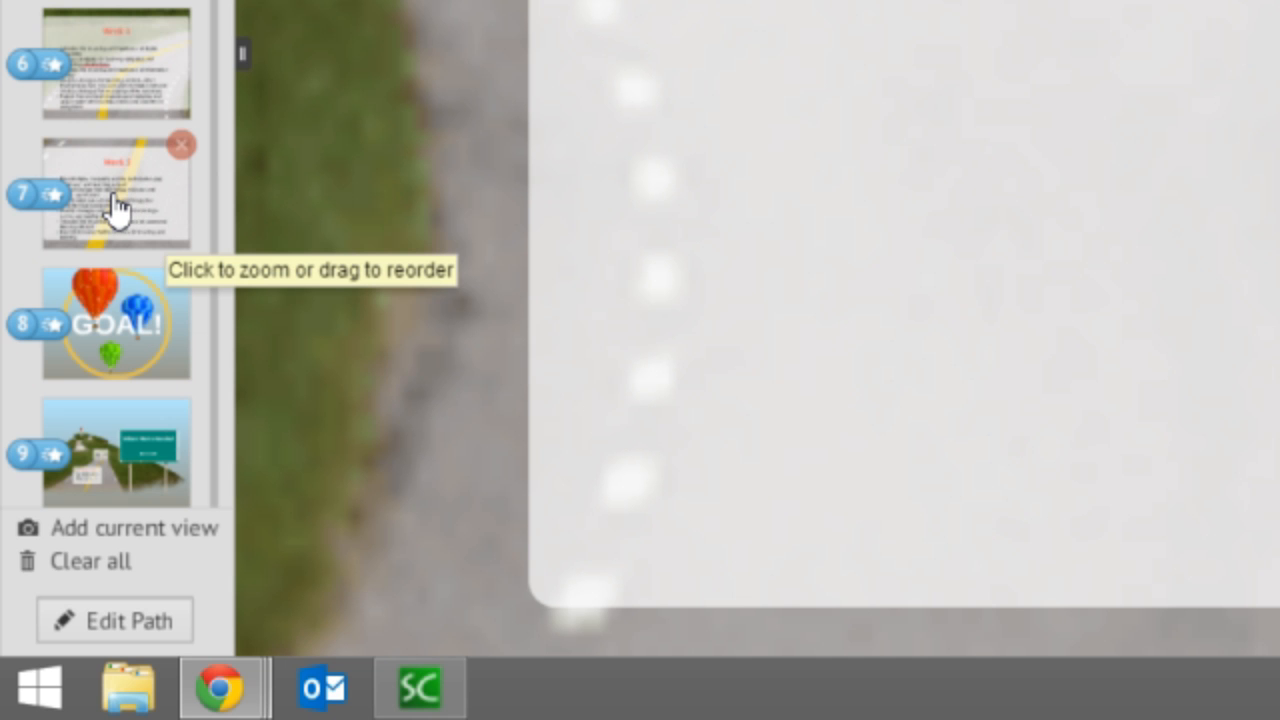
pyautogui.moveTo(117, 371)
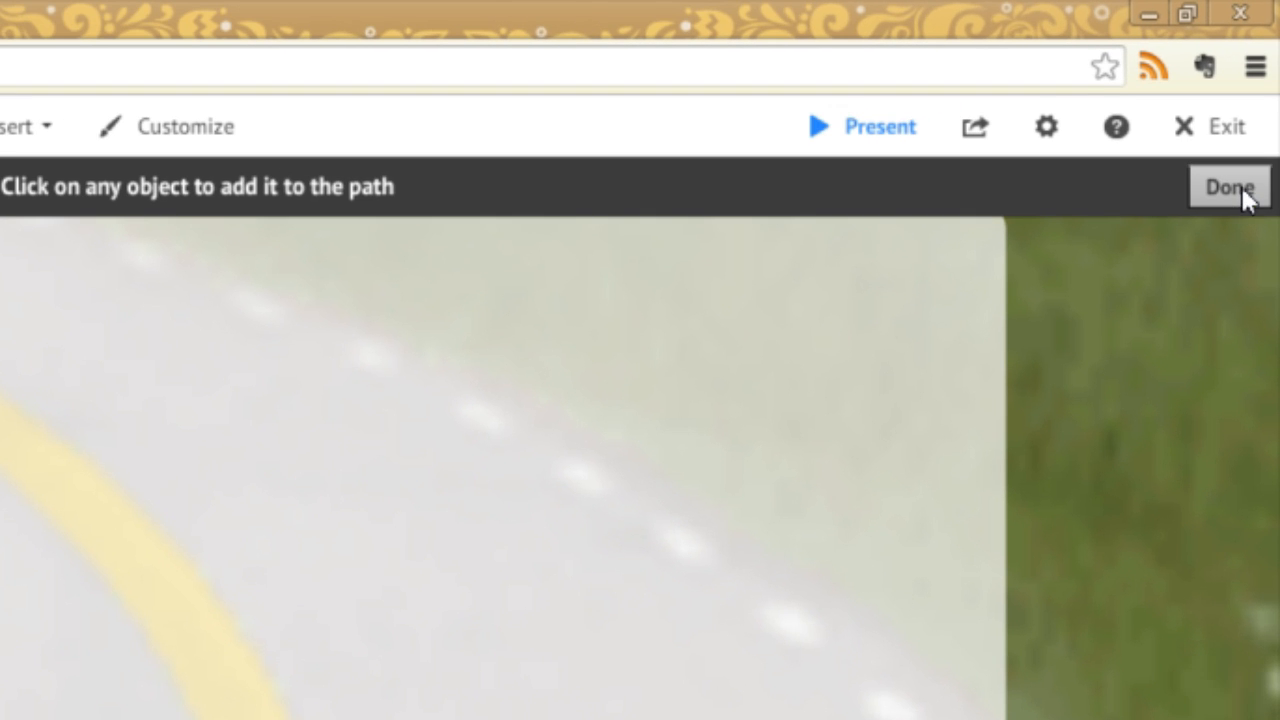
# Step: Finish editing the path, and check the GOAL! balloon frame and the closing road scene frame
pyautogui.click(1243, 192)
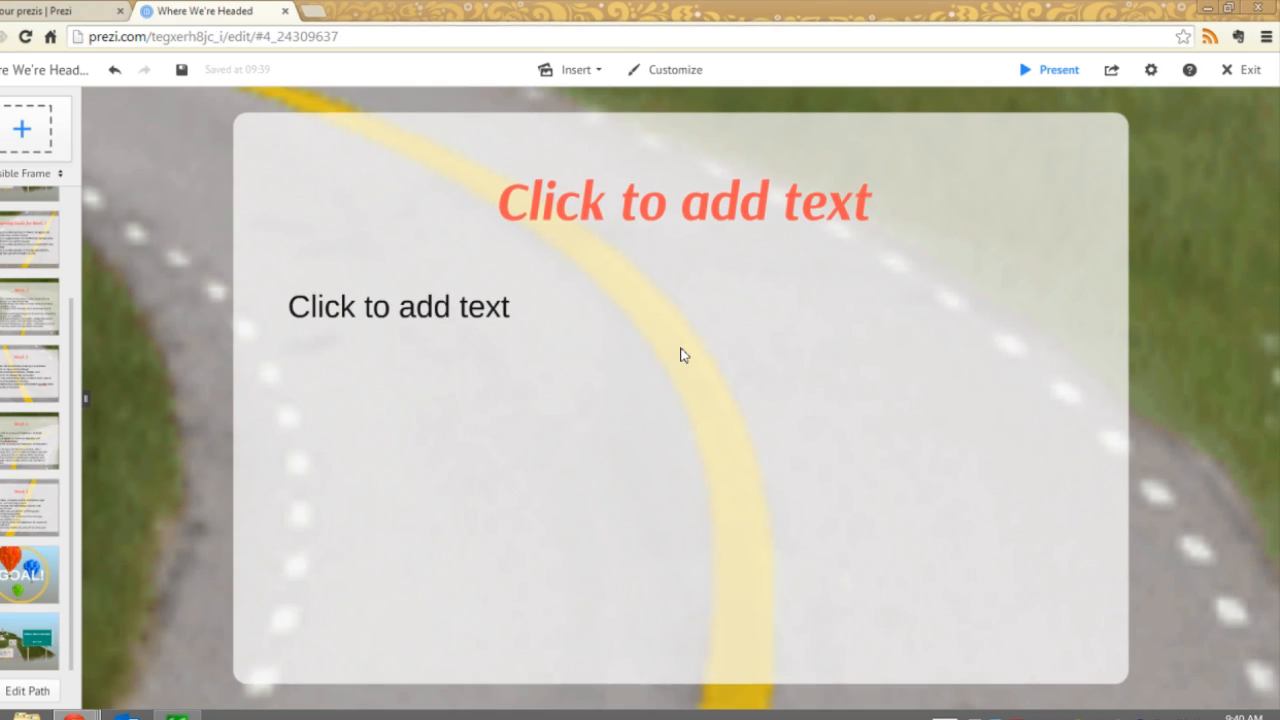
pyautogui.click(58, 575)
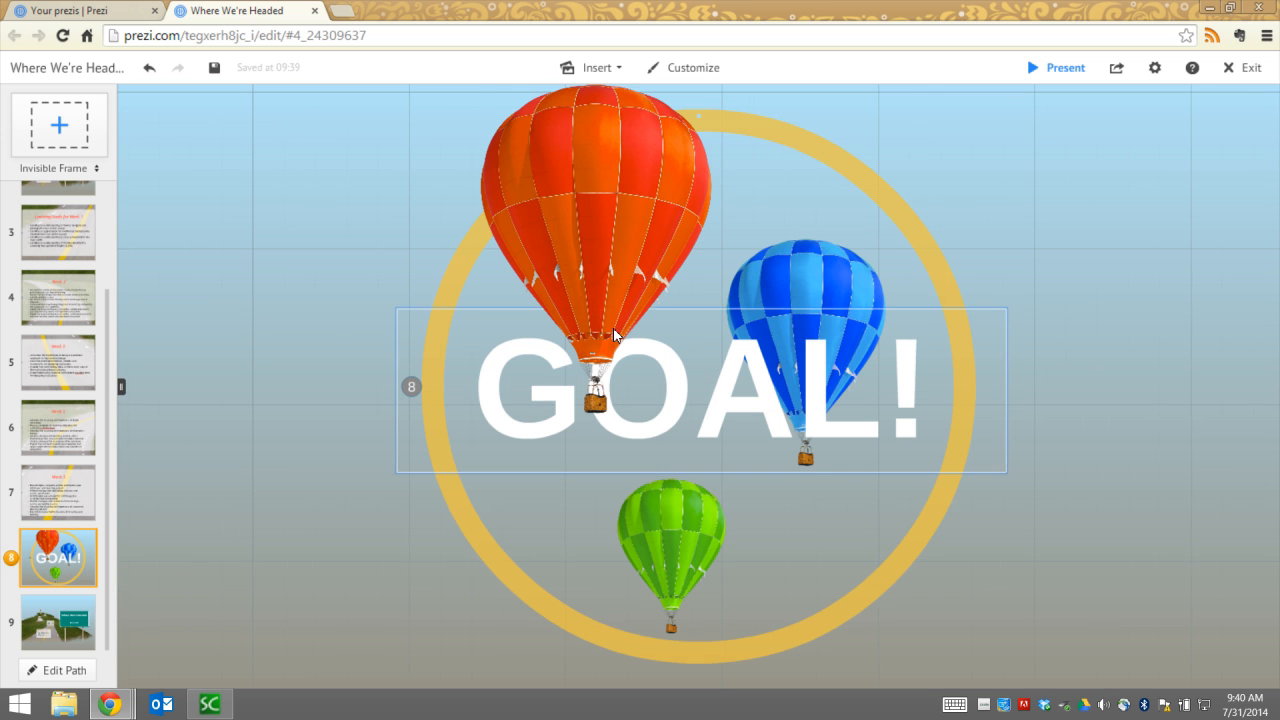
pyautogui.click(688, 402)
pyautogui.click(790, 423)
pyautogui.click(70, 632)
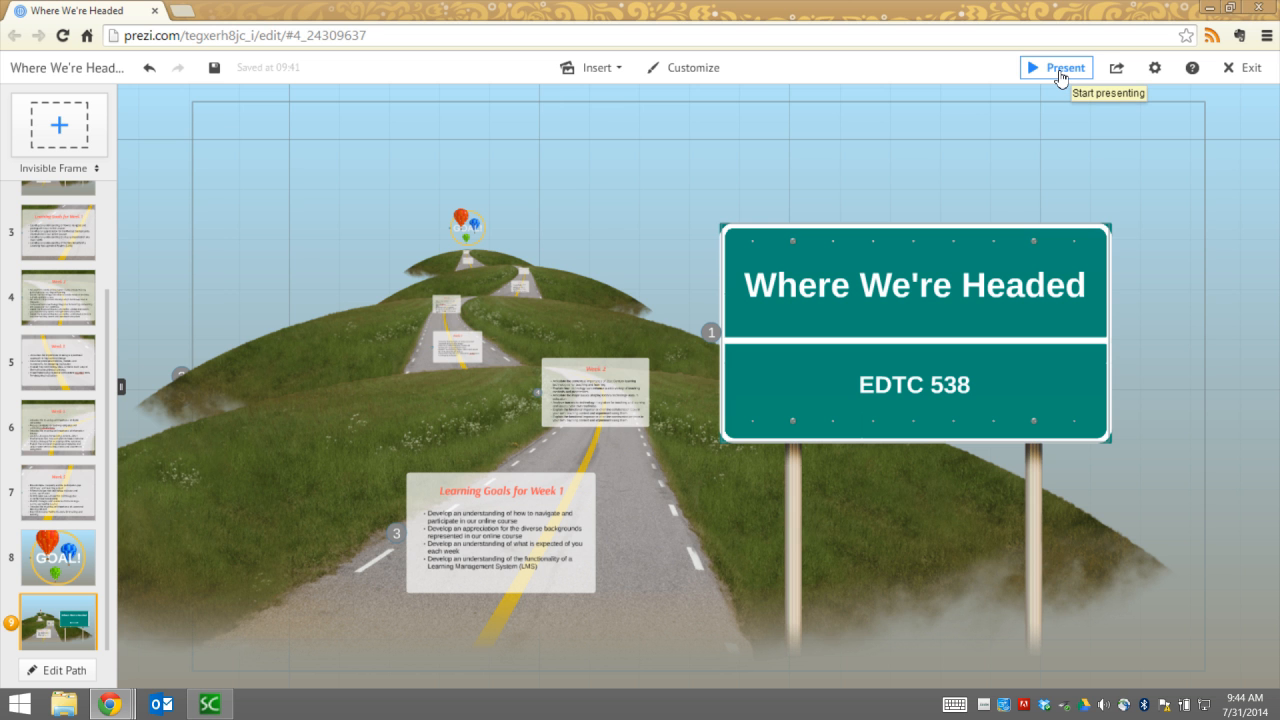
# Step: Present the prezi full screen and advance from the title sign through the road overview and the weekly goals to Week 4
pyautogui.hotkey('alt', 'Tab')
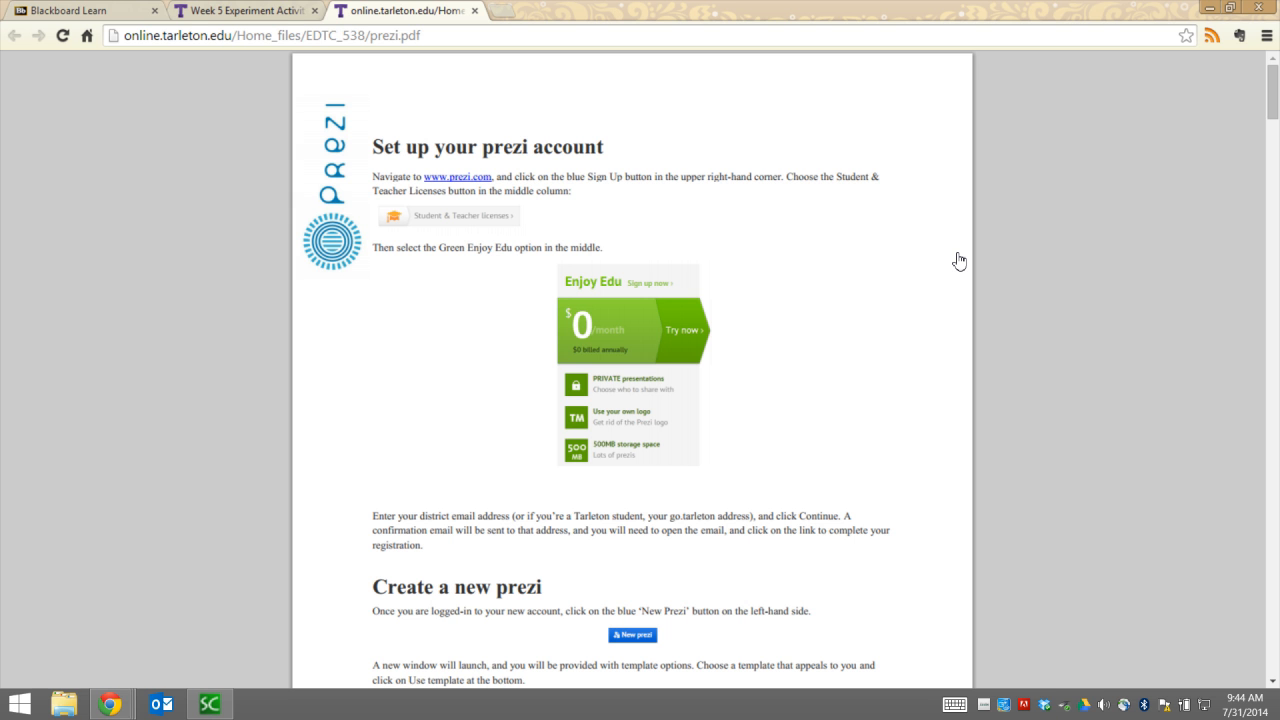
pyautogui.hotkey('alt', 'Tab')
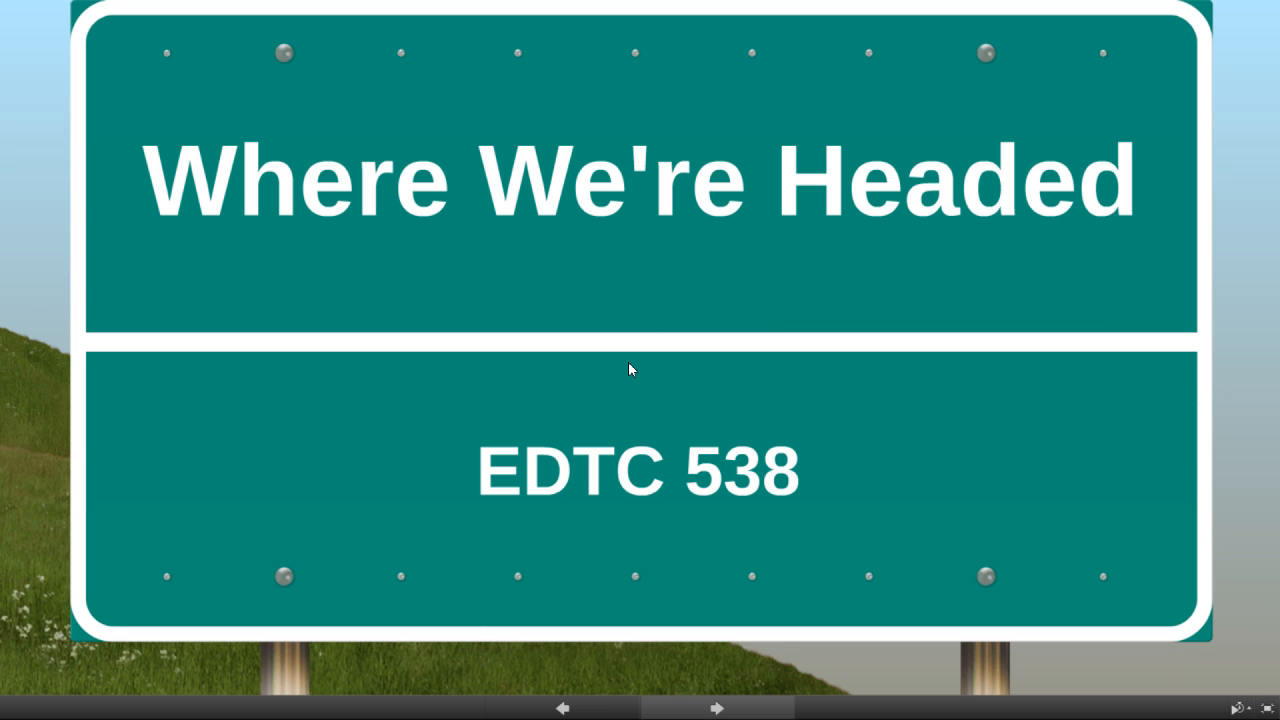
pyautogui.click(721, 712)
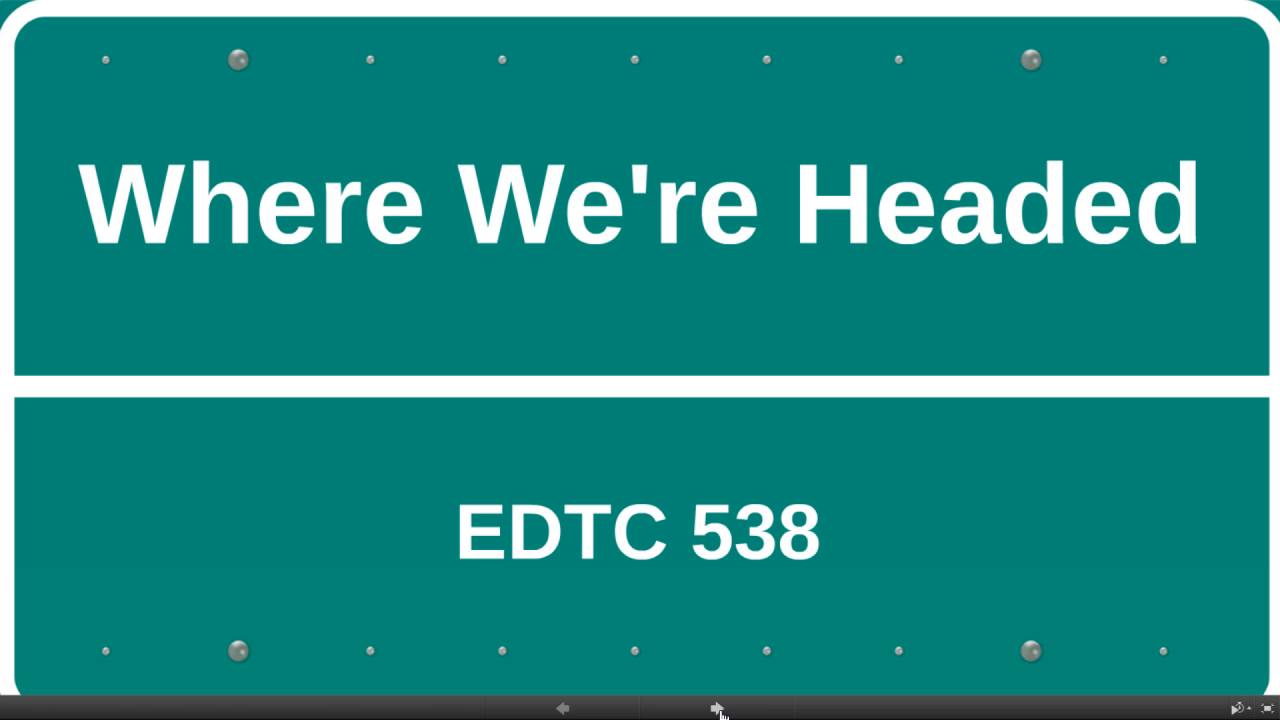
pyautogui.click(721, 712)
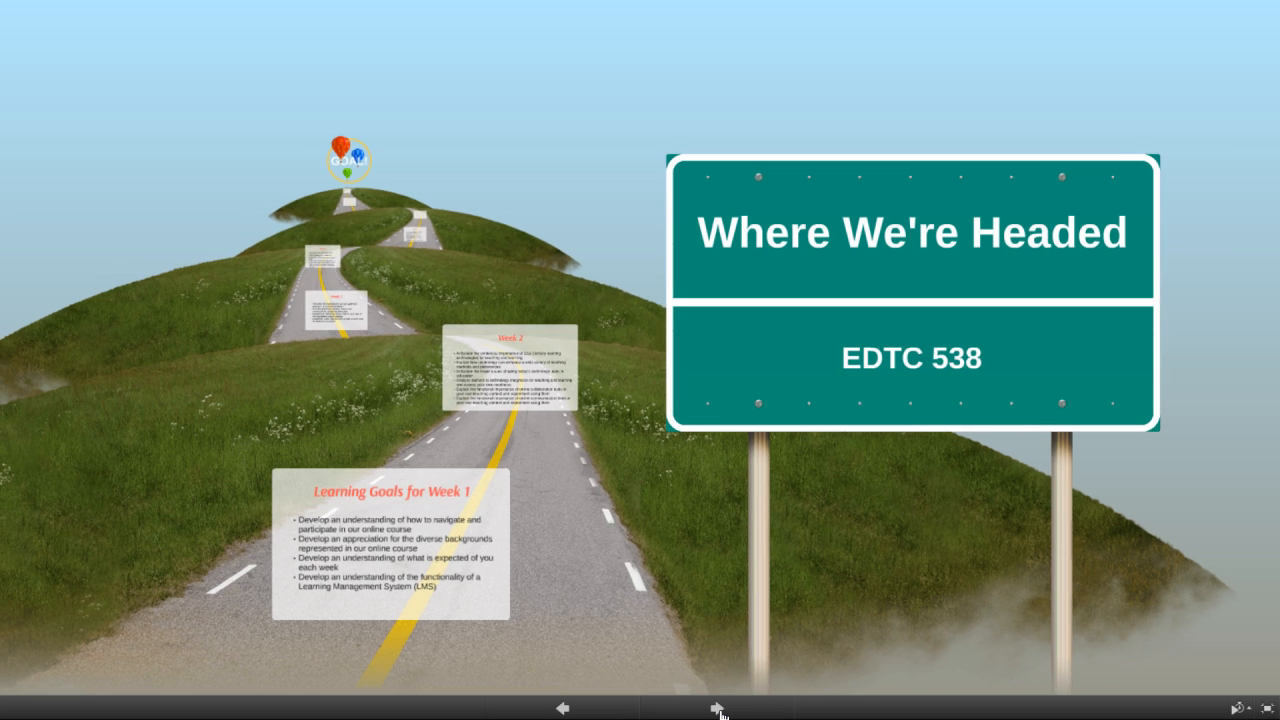
pyautogui.click(721, 712)
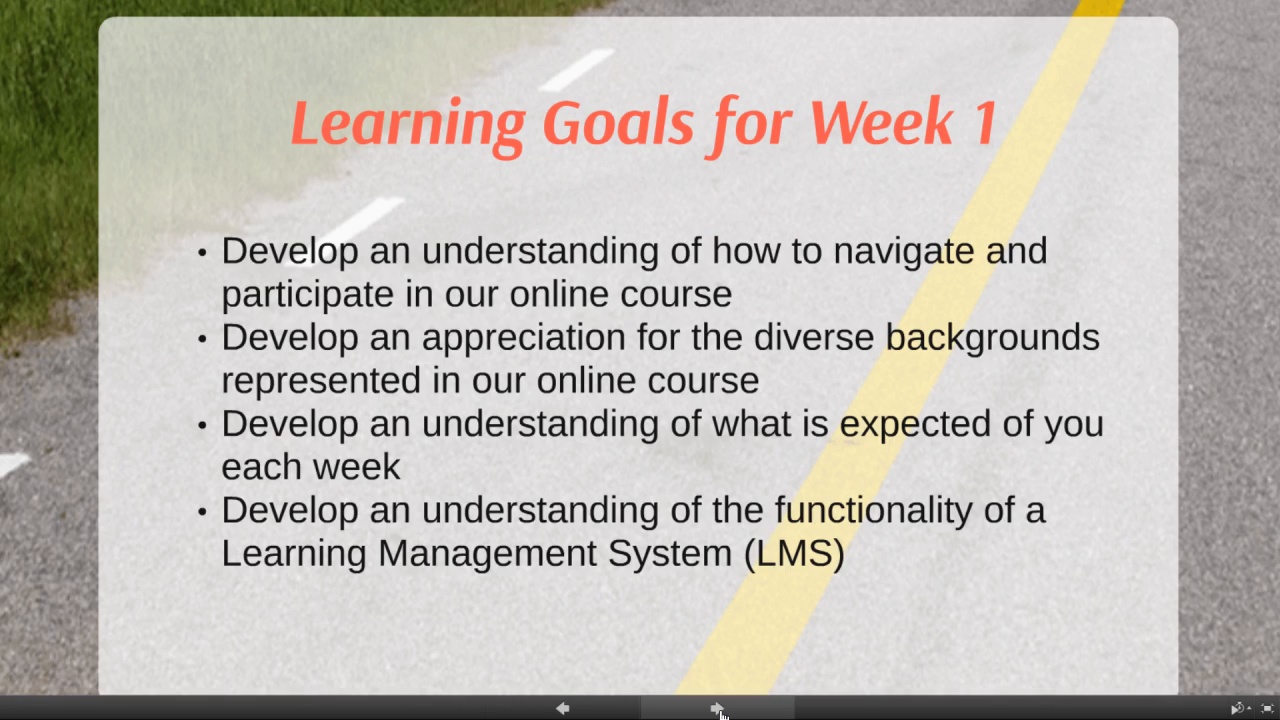
pyautogui.click(721, 712)
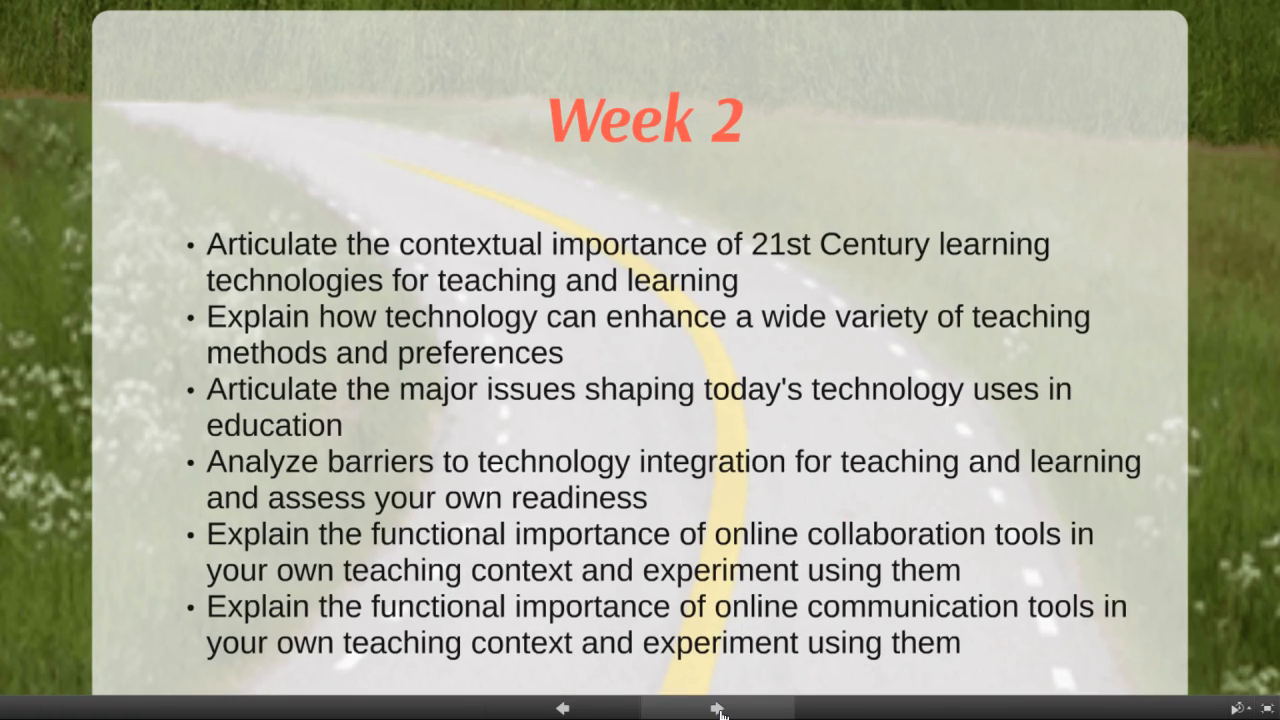
pyautogui.click(721, 712)
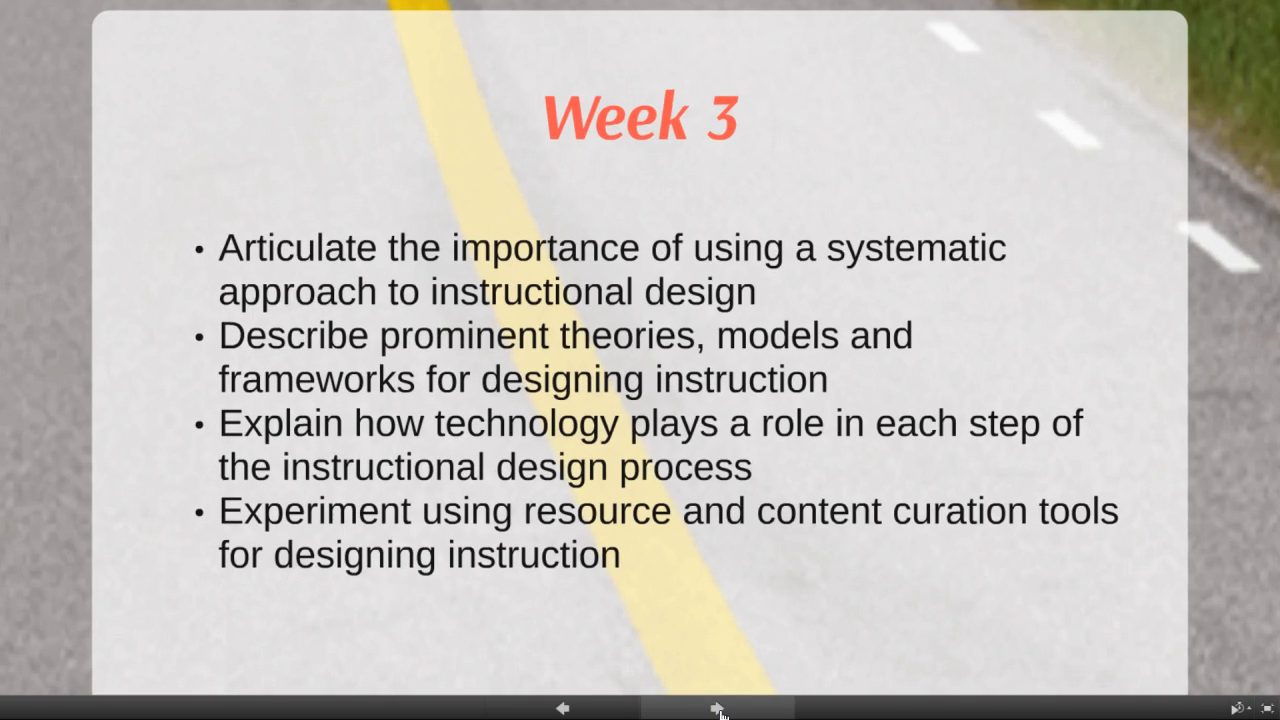
pyautogui.click(721, 712)
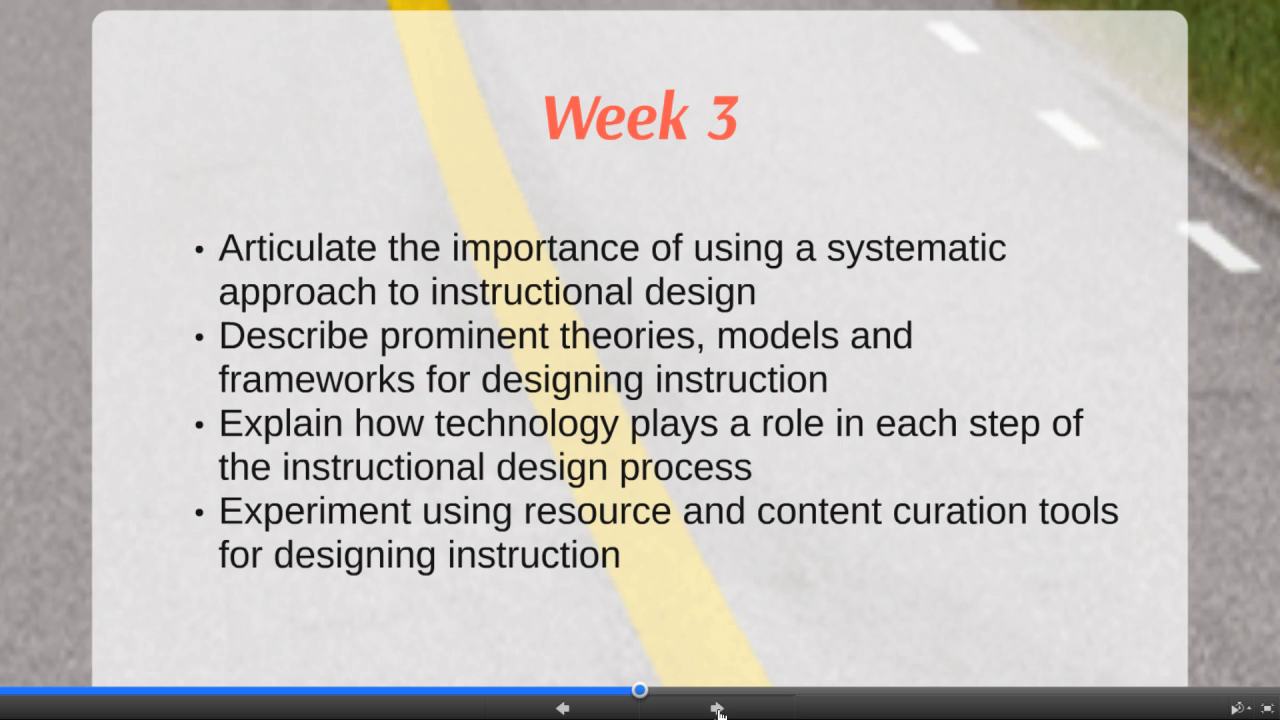
pyautogui.click(721, 712)
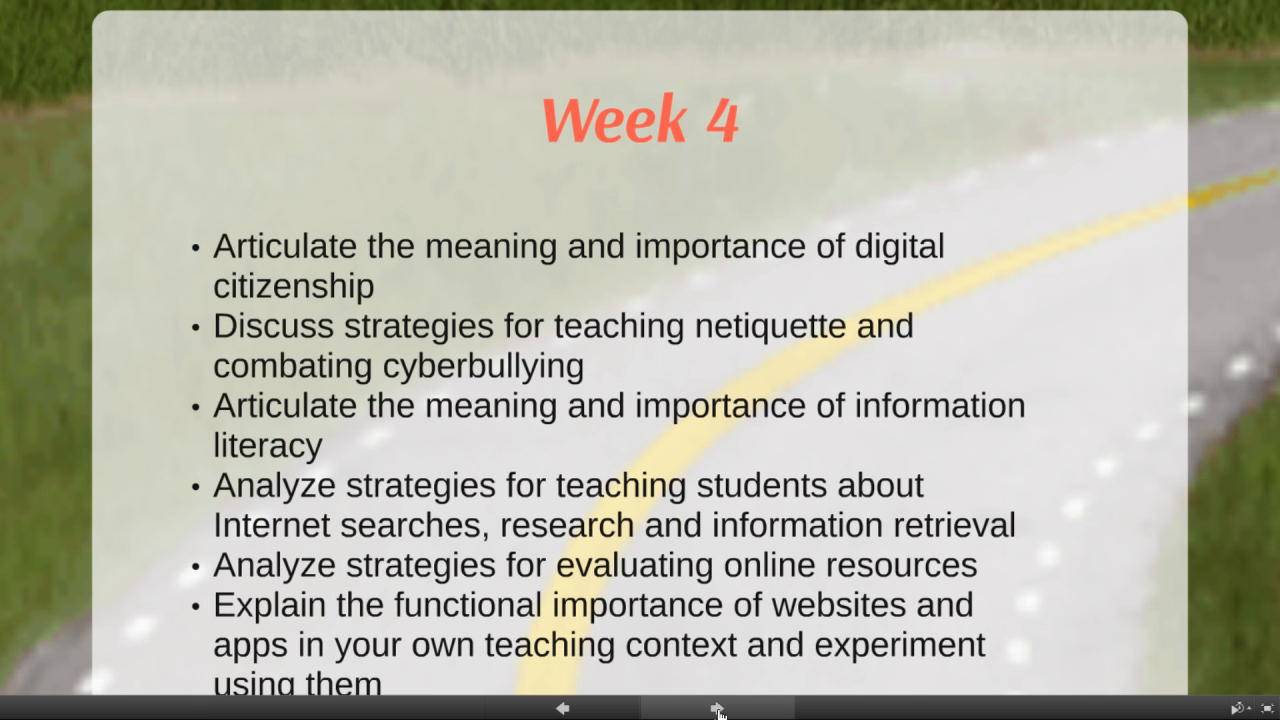
pyautogui.click(718, 710)
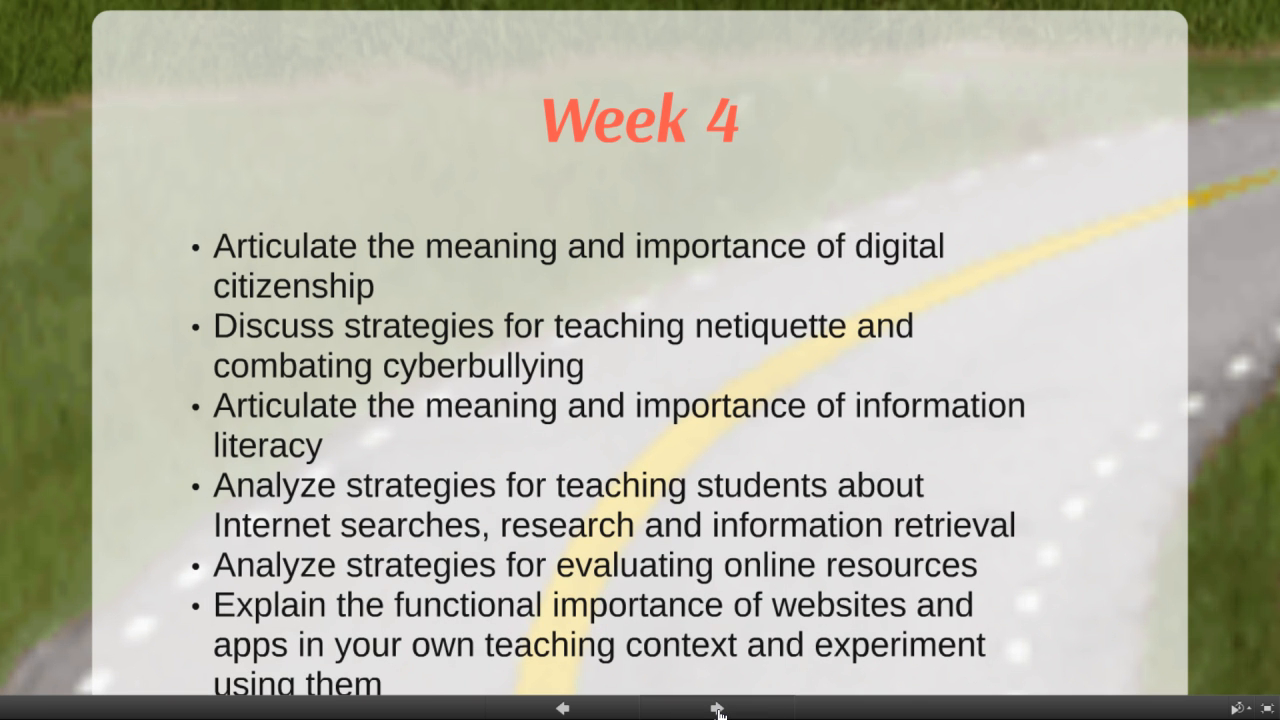